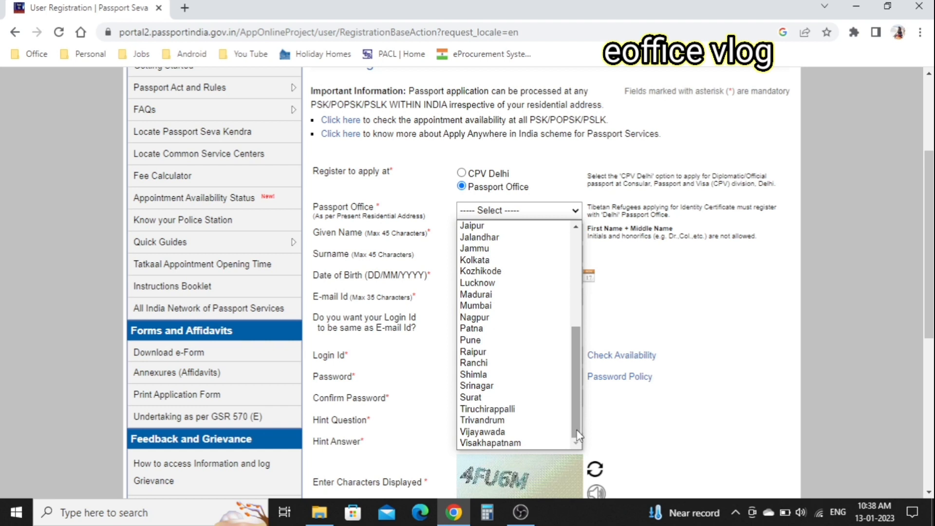
Choose Delhi as the passport office and enter the applicant's given name and surname.
drag(576, 429, 596, 312)
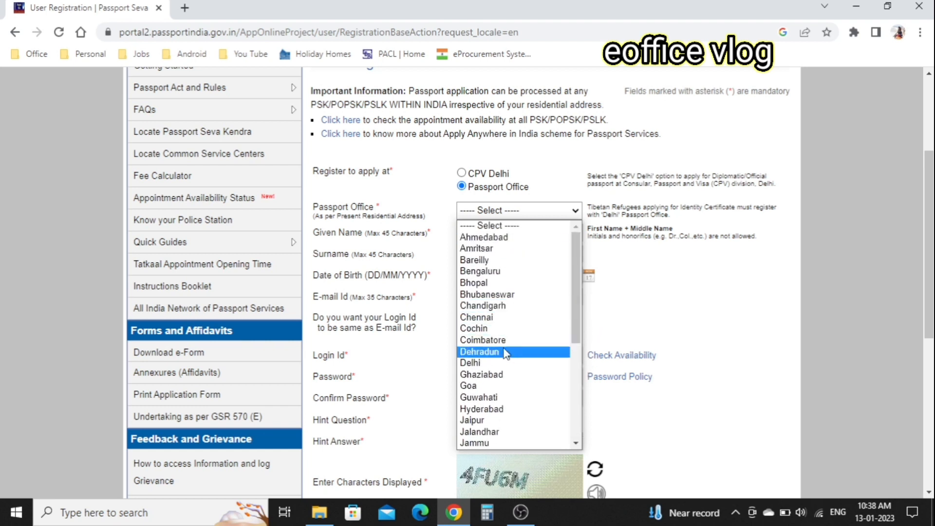
click(485, 363)
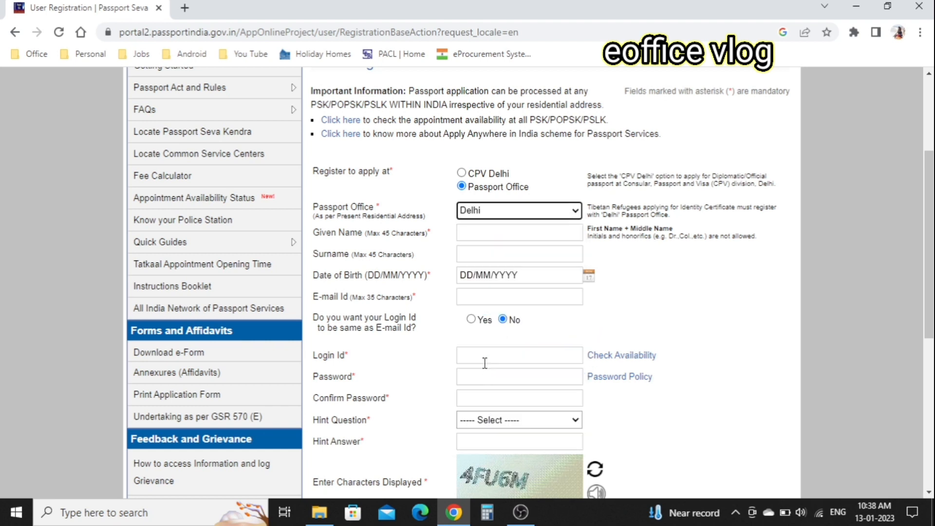
click(511, 231)
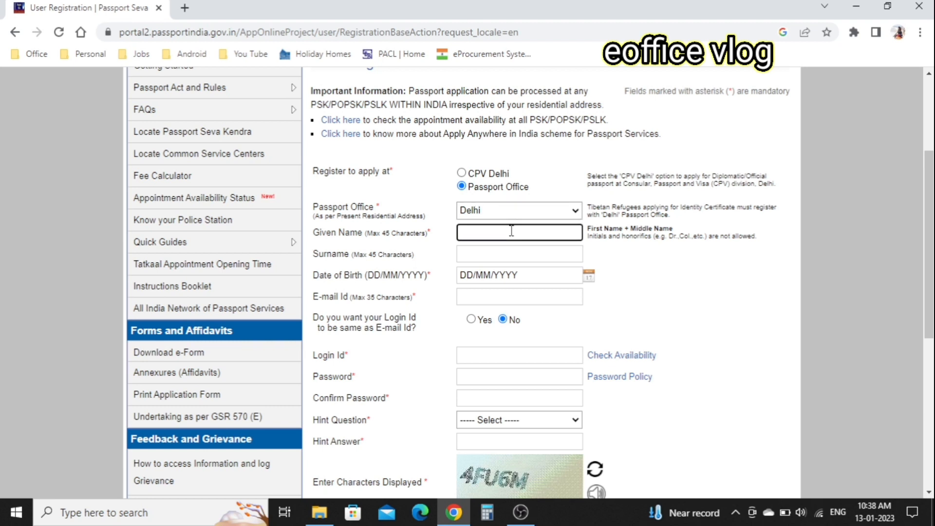
text(Sa)
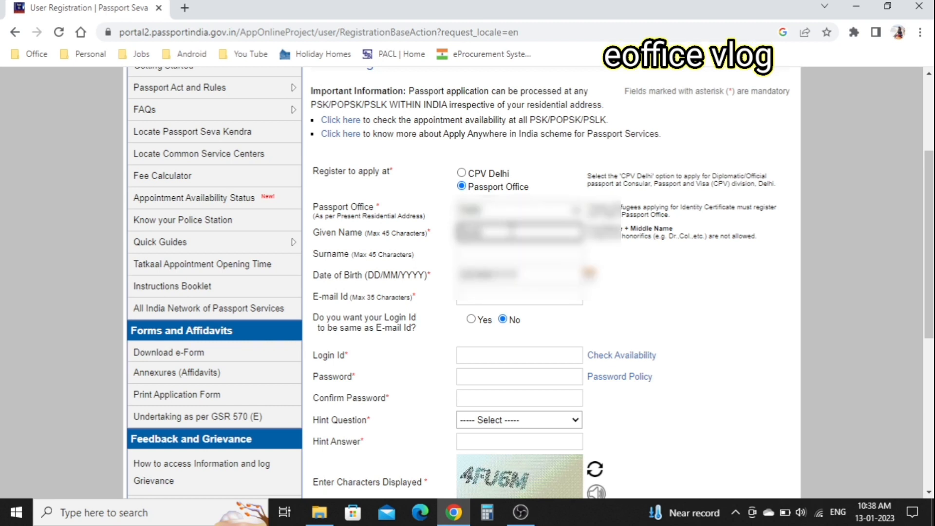
text(ep)
key(Tab)
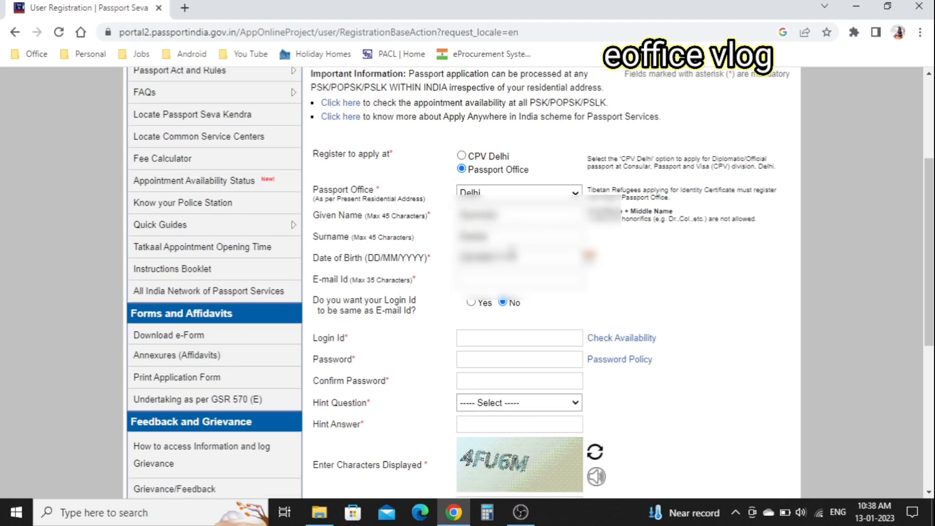
Set the date of birth to September 1980 and make the login id match the e-mail.
click(528, 256)
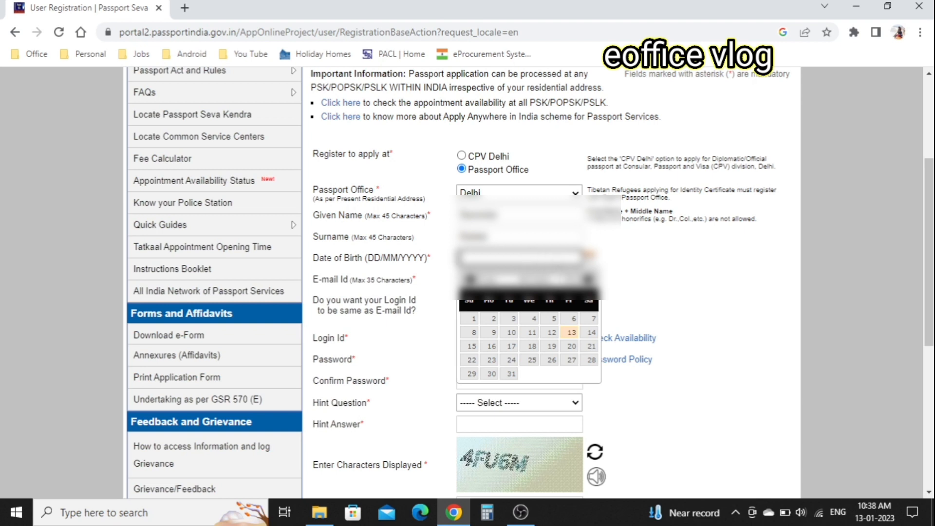
click(560, 280)
click(552, 307)
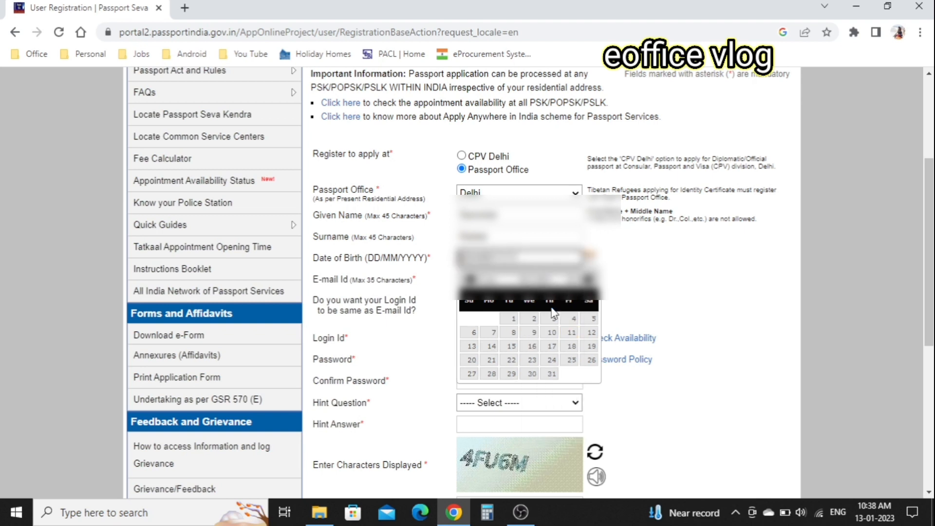
click(504, 280)
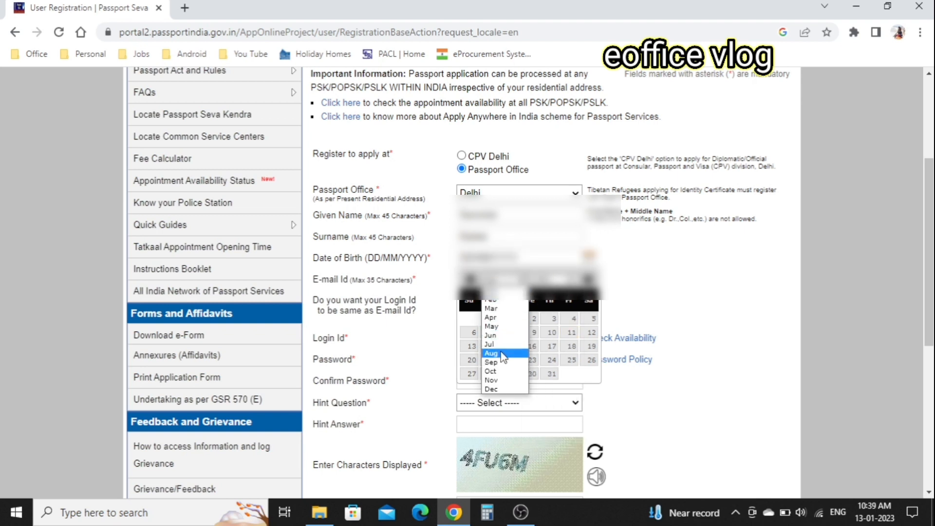
click(492, 361)
click(539, 333)
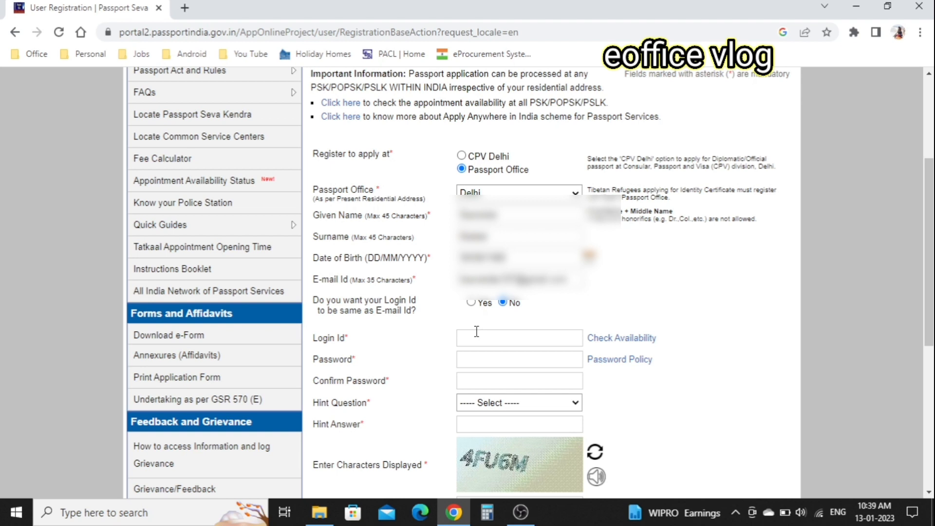
click(471, 305)
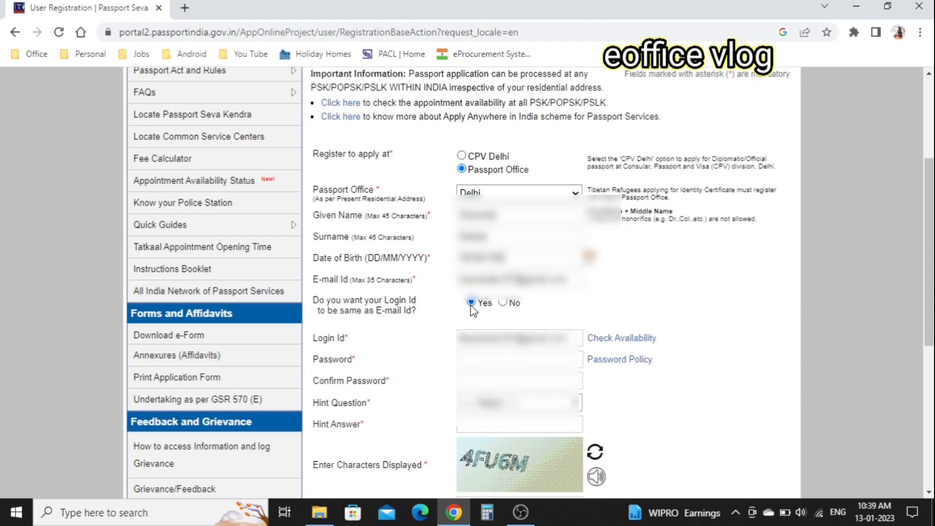
Confirm the login id is available and set the browser's suggested strong password.
click(622, 343)
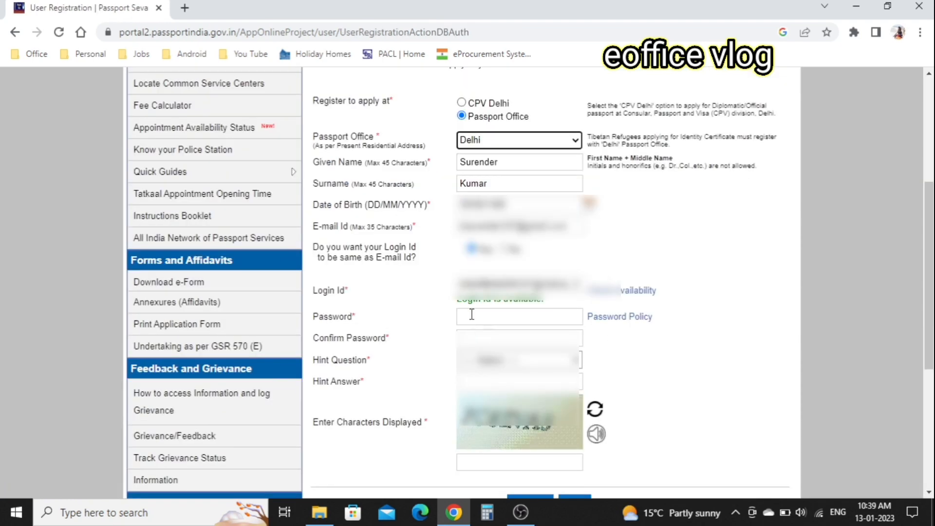
click(516, 313)
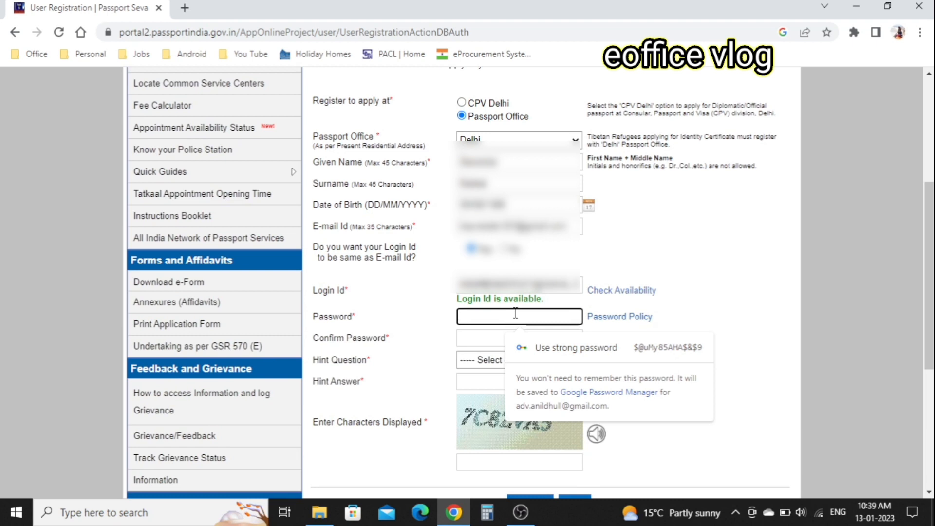
click(615, 364)
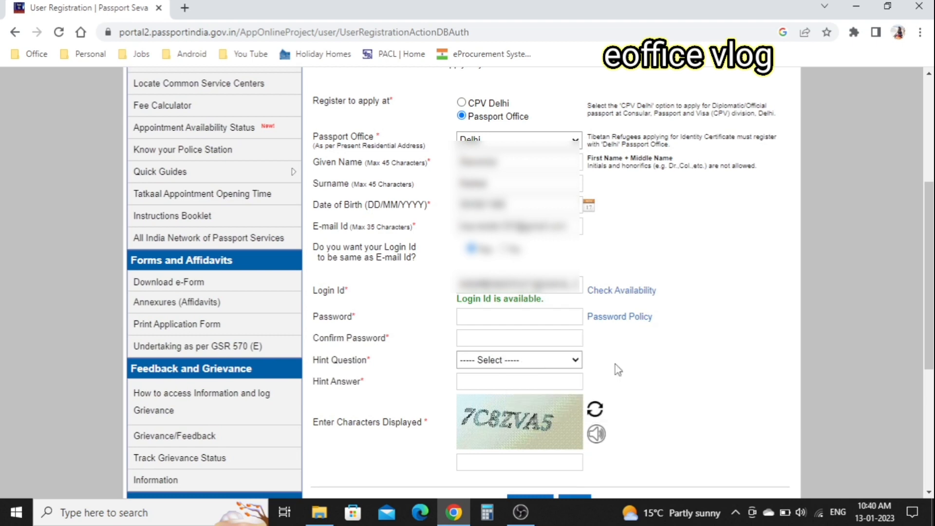
click(504, 319)
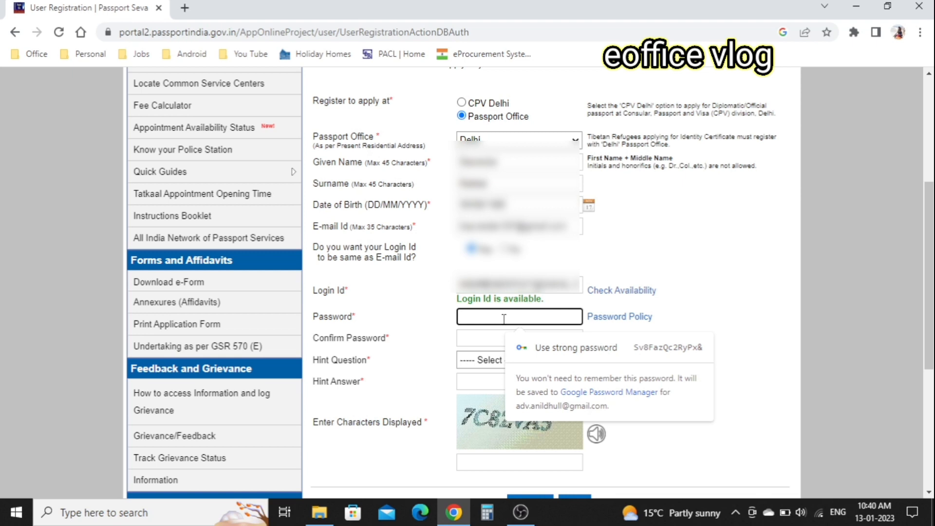
click(576, 347)
scroll(653, 344, down, 1)
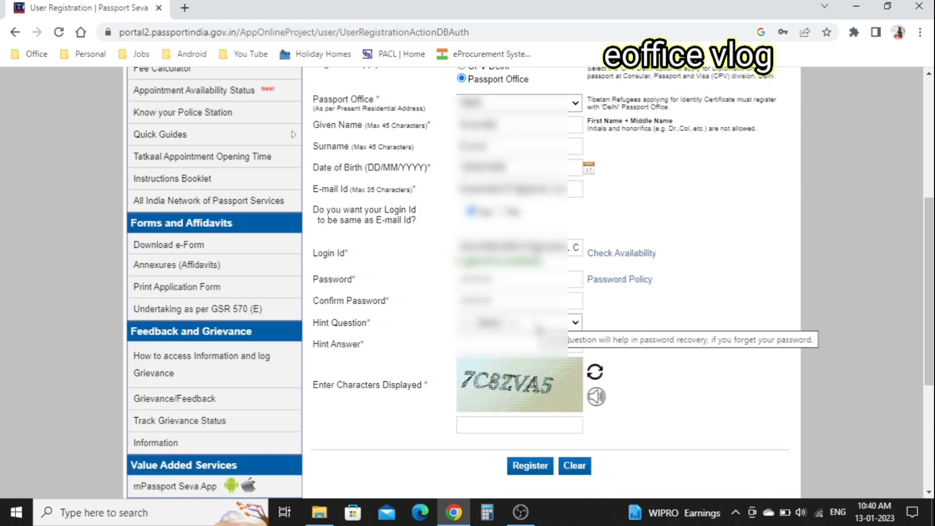
Choose a hint question, enter its answer and the captcha, and submit the registration.
click(539, 331)
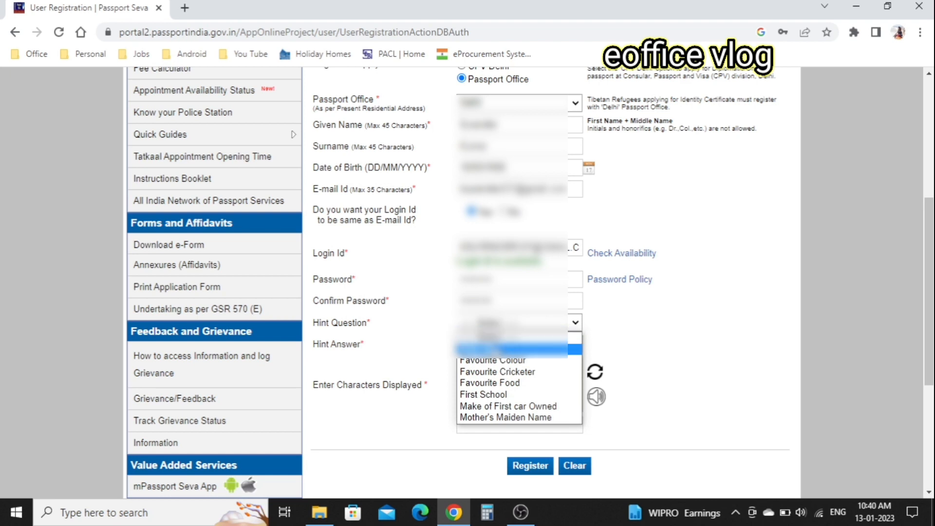
click(495, 350)
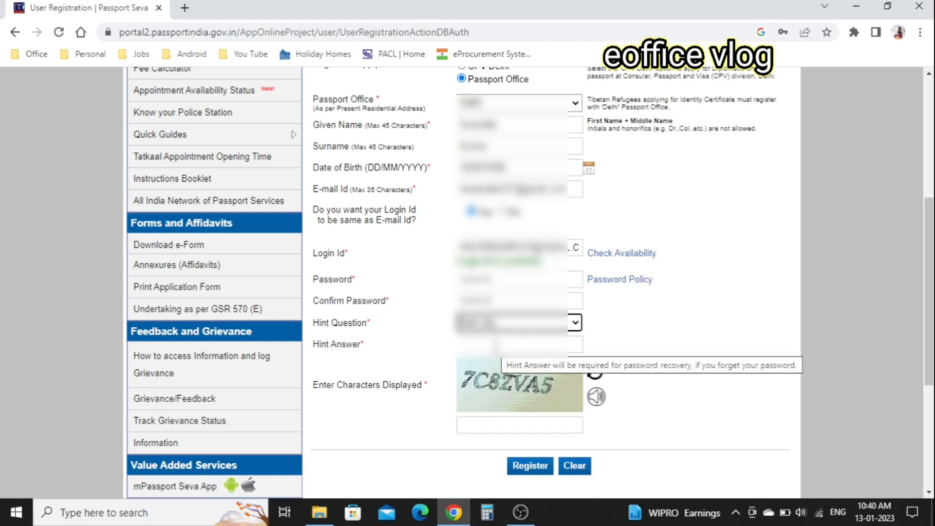
click(496, 345)
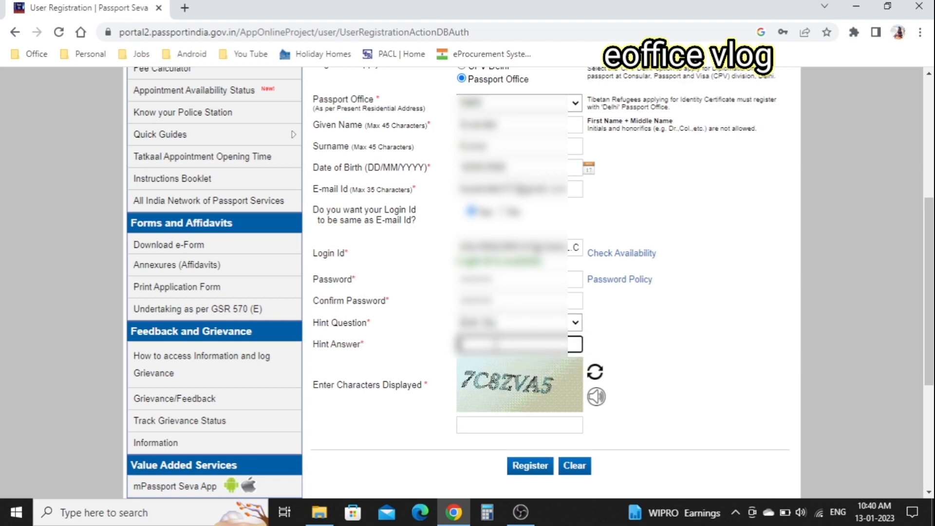
click(677, 356)
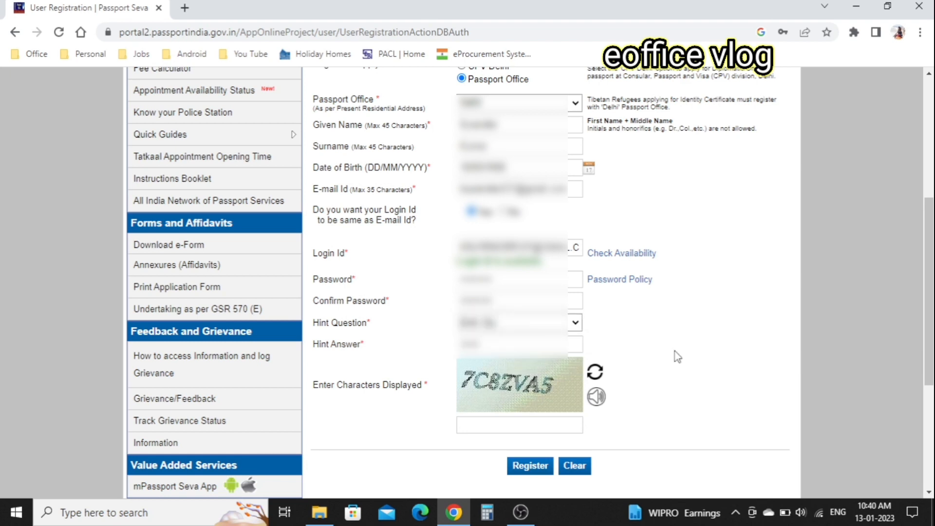
click(533, 427)
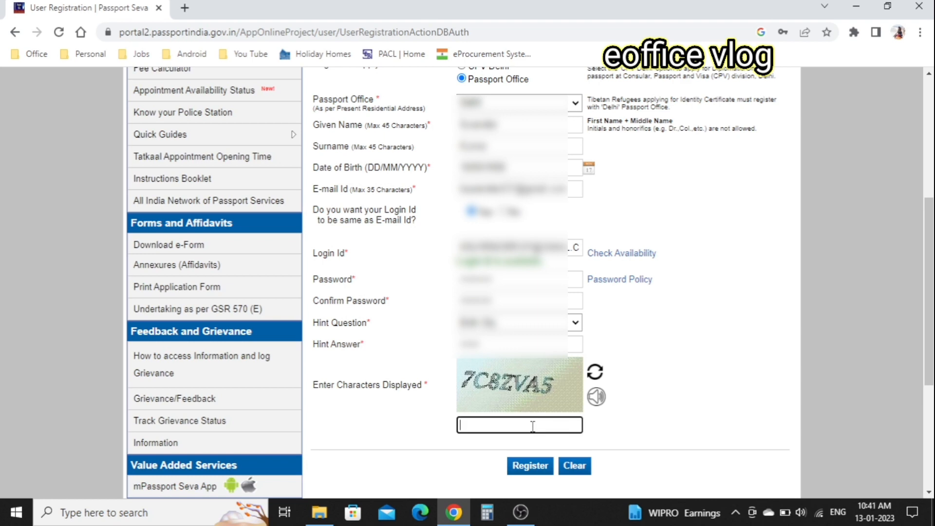
text(7C8ZVA5)
click(531, 471)
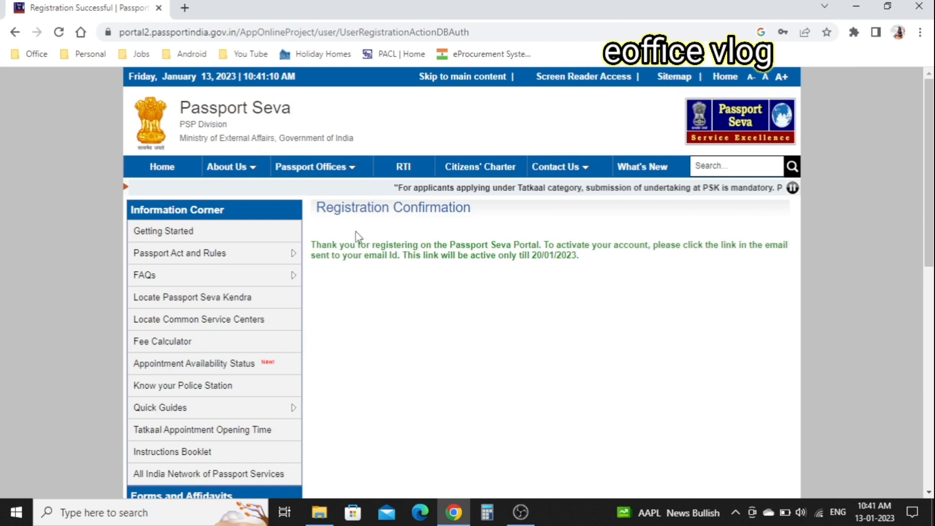
Return to the Passport Seva home page from the Registration Confirmation.
click(162, 166)
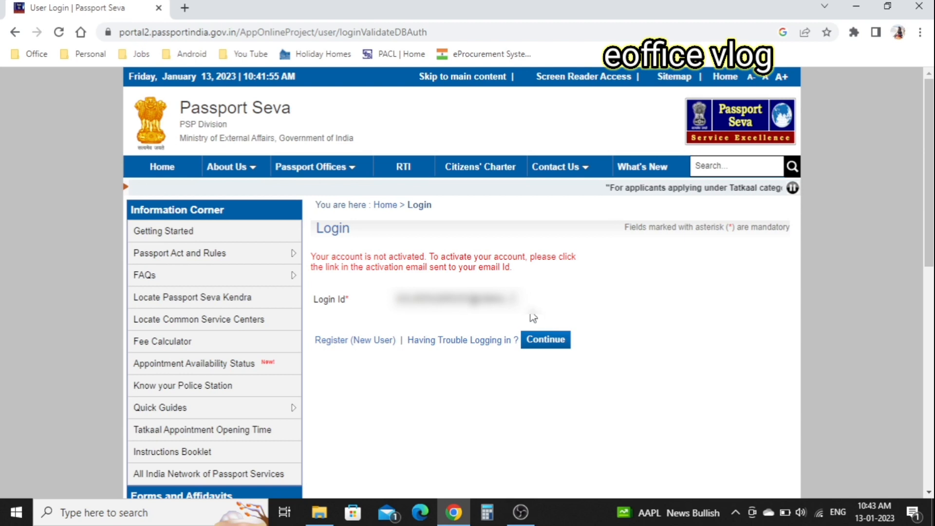
Continue to the password step, enter the login captcha and log in to the new account.
click(544, 342)
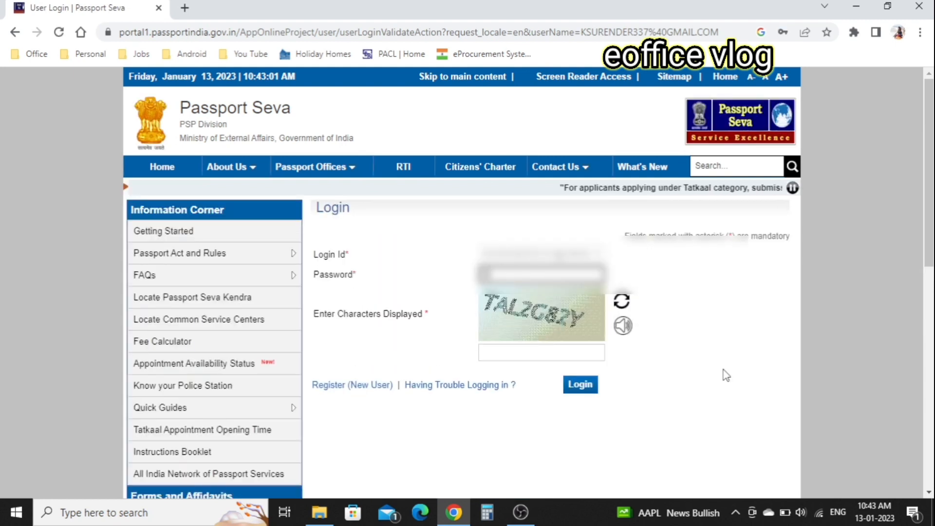
click(562, 352)
text(TAL2G82Y)
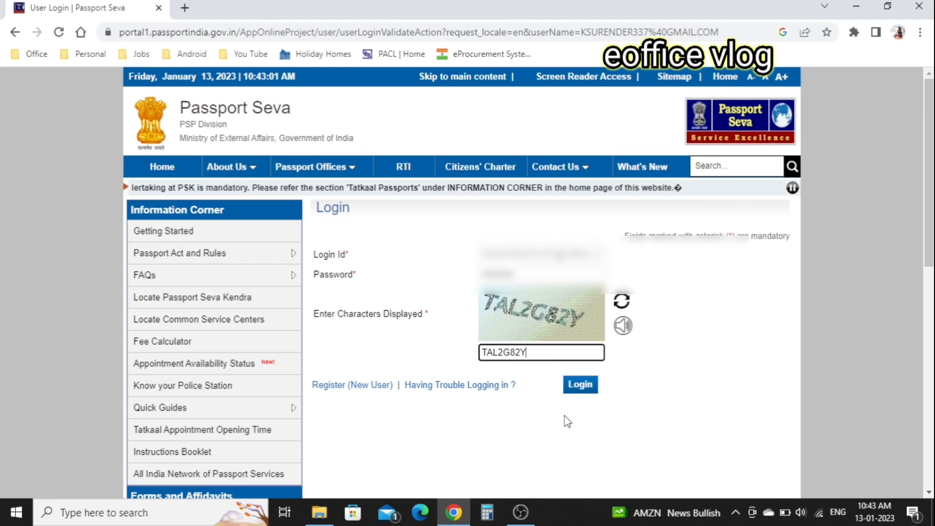
click(582, 388)
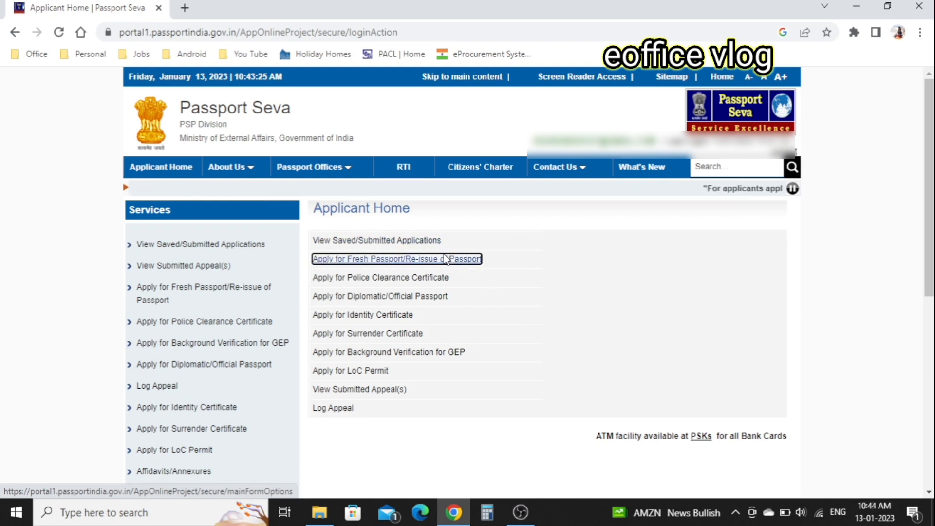
Choose Apply for Fresh Passport/Re-issue and opt to fill the application form online.
click(400, 259)
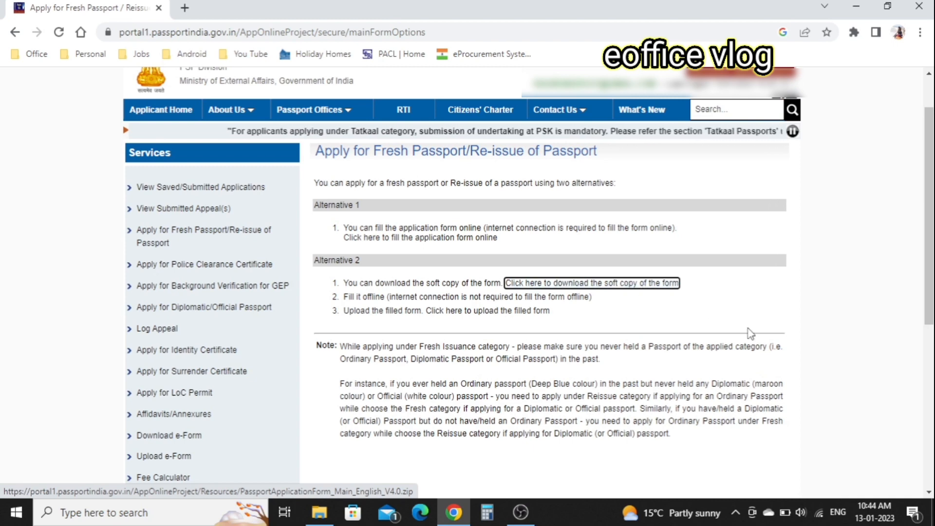
scroll(749, 331, down, 3)
scroll(428, 234, up, 3)
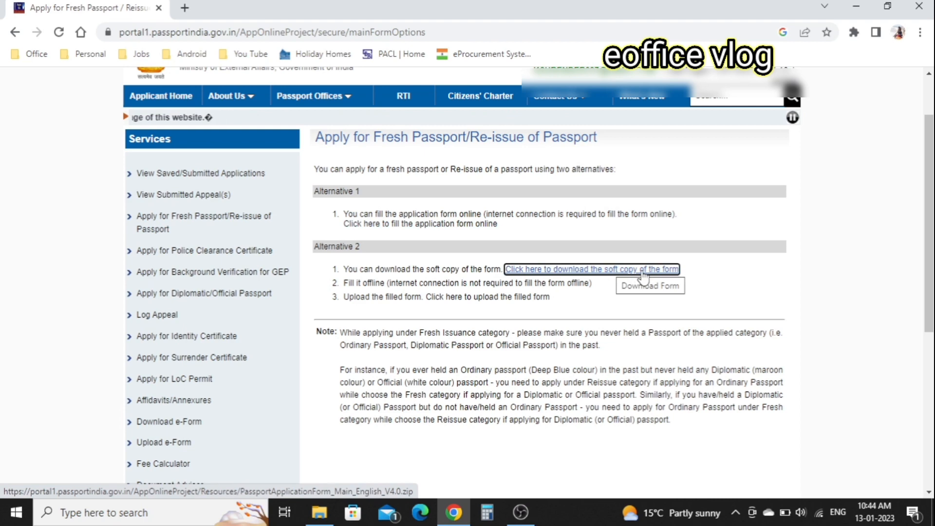
click(438, 223)
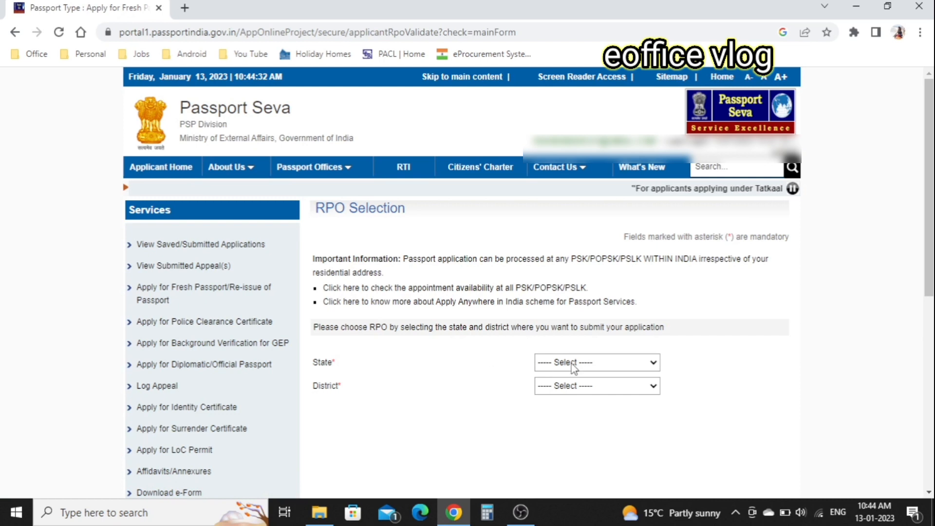
Select the submission state and district on RPO Selection to reach Passport Type.
click(590, 361)
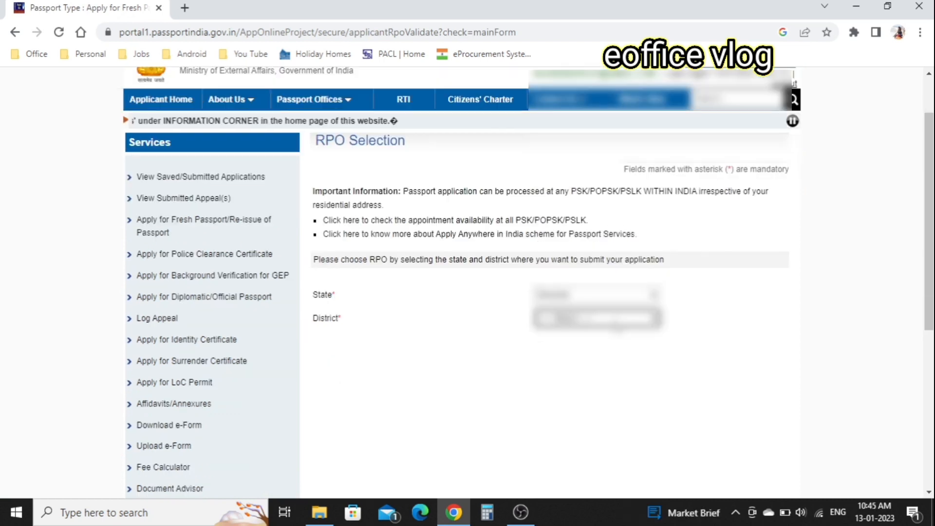
click(615, 322)
scroll(591, 278, down, 2)
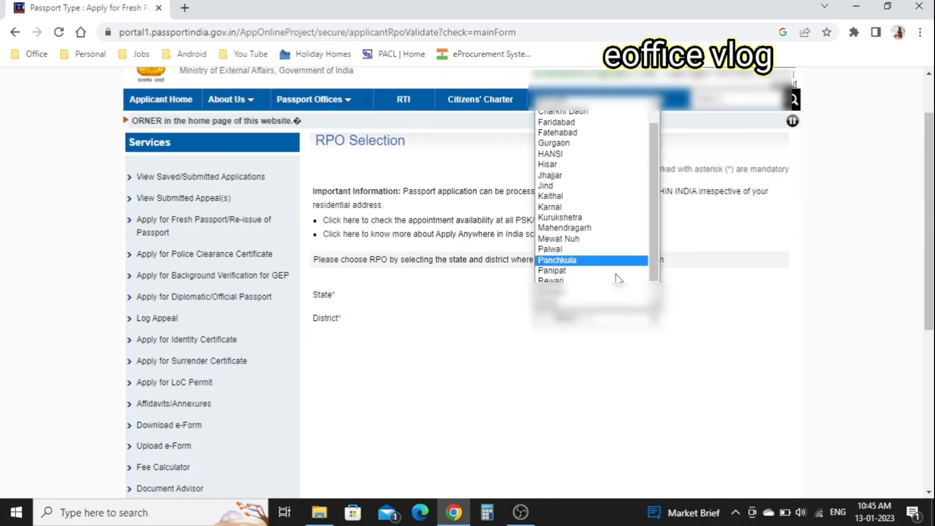
click(590, 284)
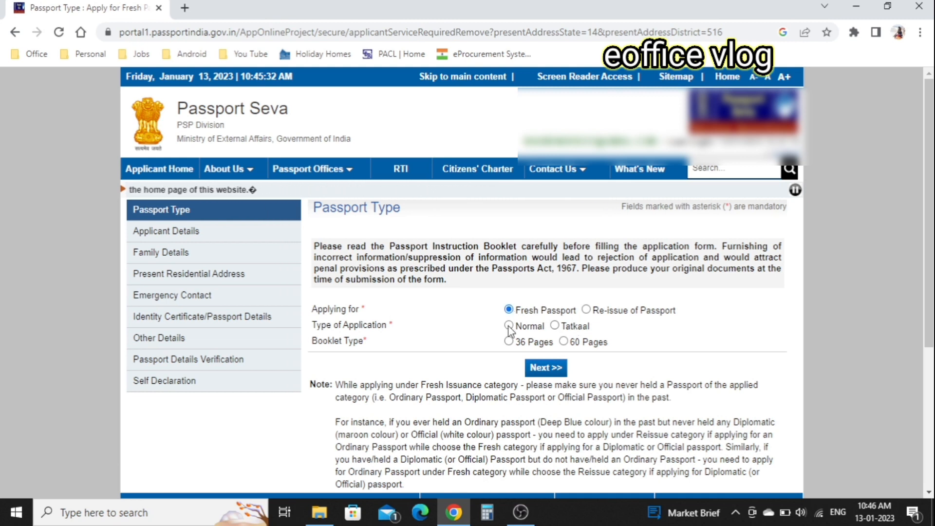
Set Normal application type with a 36-page booklet and continue to Applicant Details.
click(509, 326)
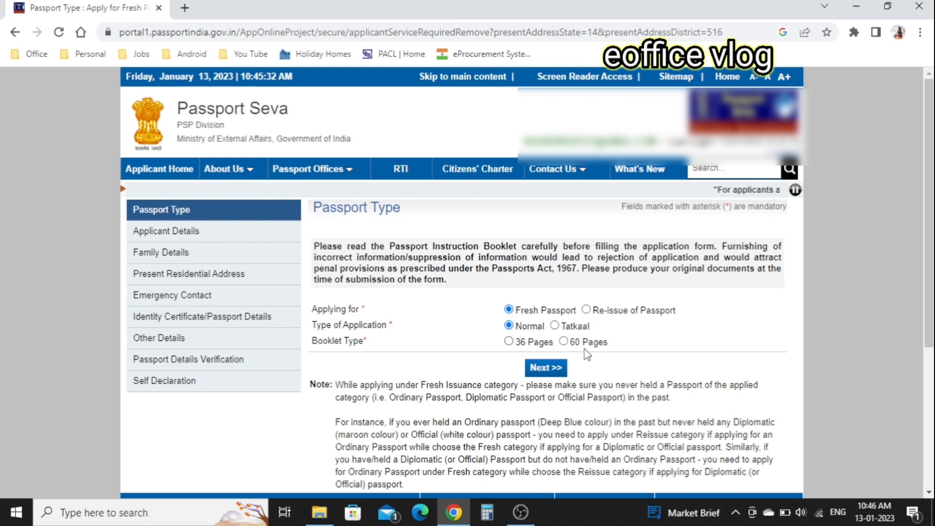
click(509, 342)
scroll(661, 384, down, 1)
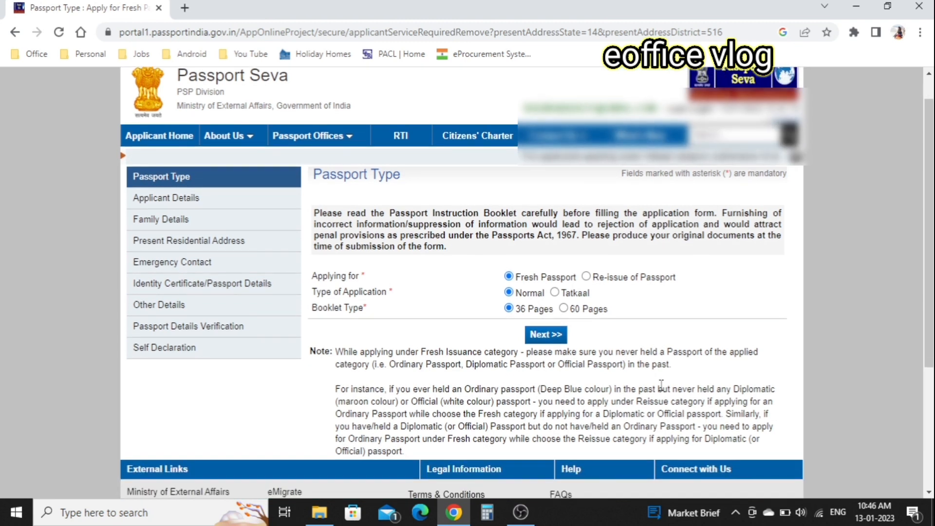
click(545, 334)
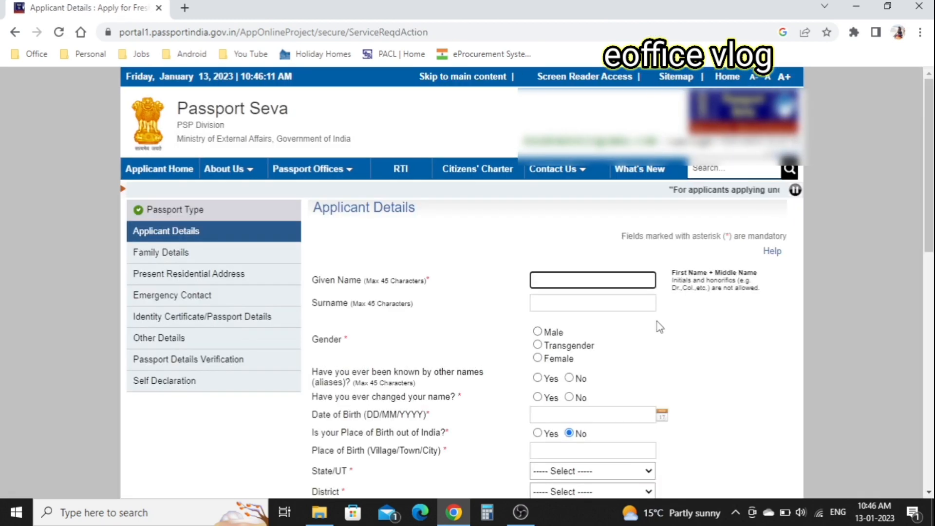
Enter the applicant's given name and surname, set gender Male, and answer No to aliases and name change.
text(S*****)
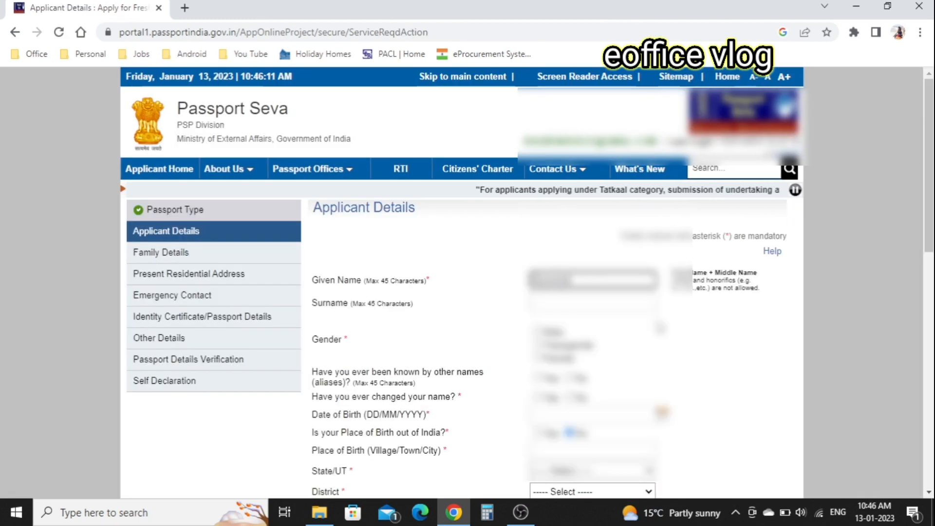
click(615, 302)
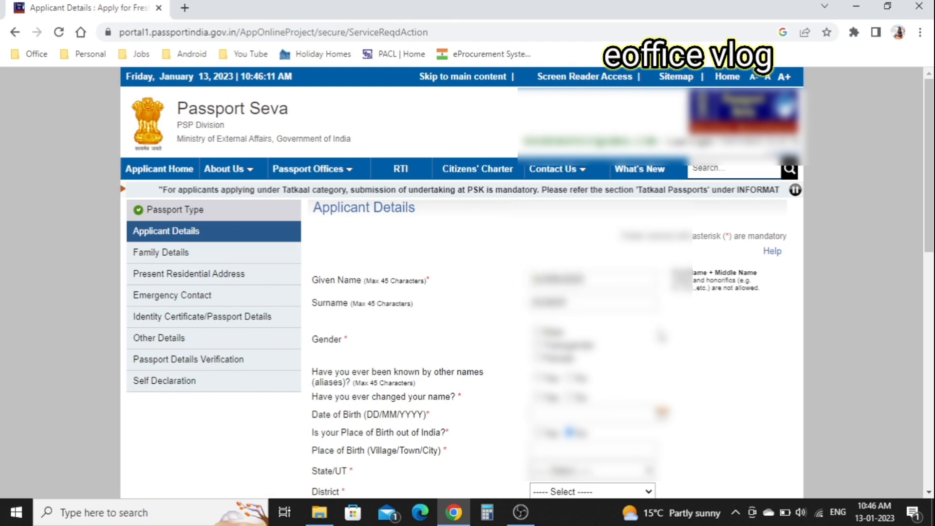
click(538, 332)
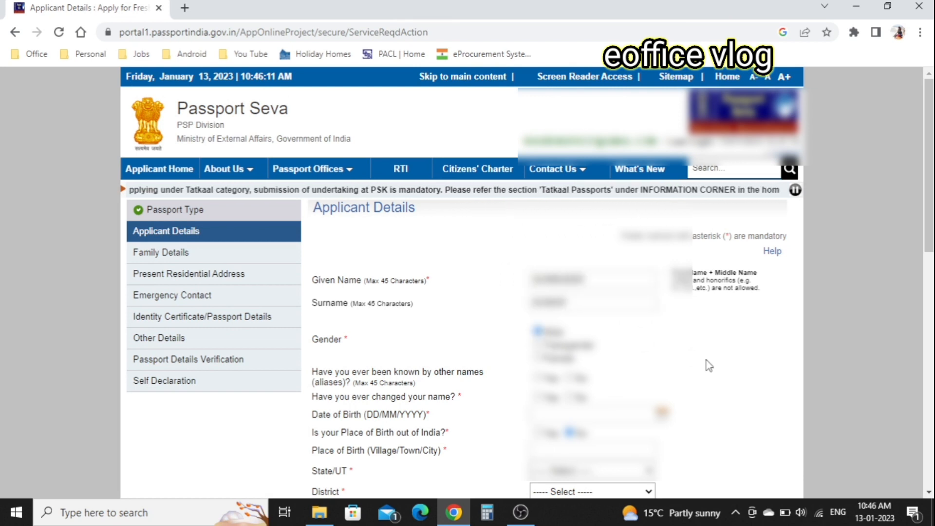
scroll(705, 363, down, 5)
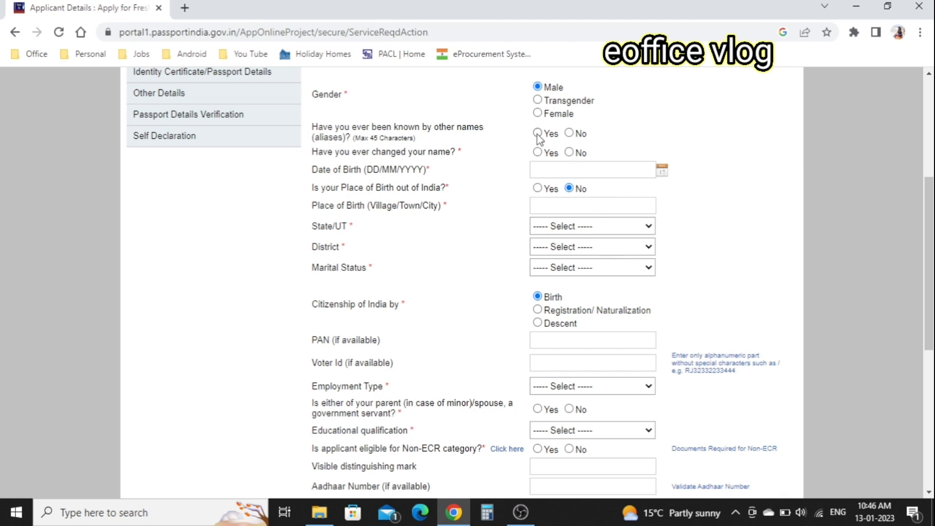
click(569, 134)
click(570, 153)
Pick the applicant's date of birth in August from the calendar.
click(647, 169)
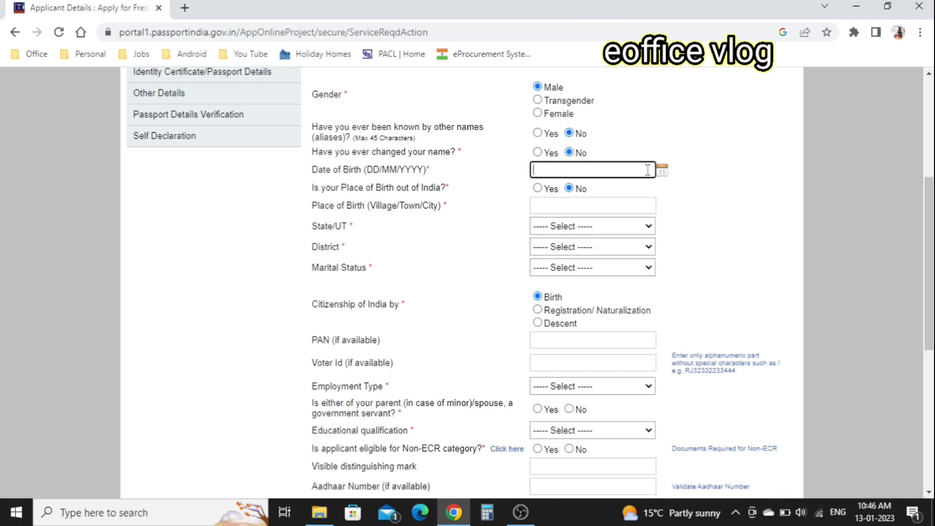
click(664, 171)
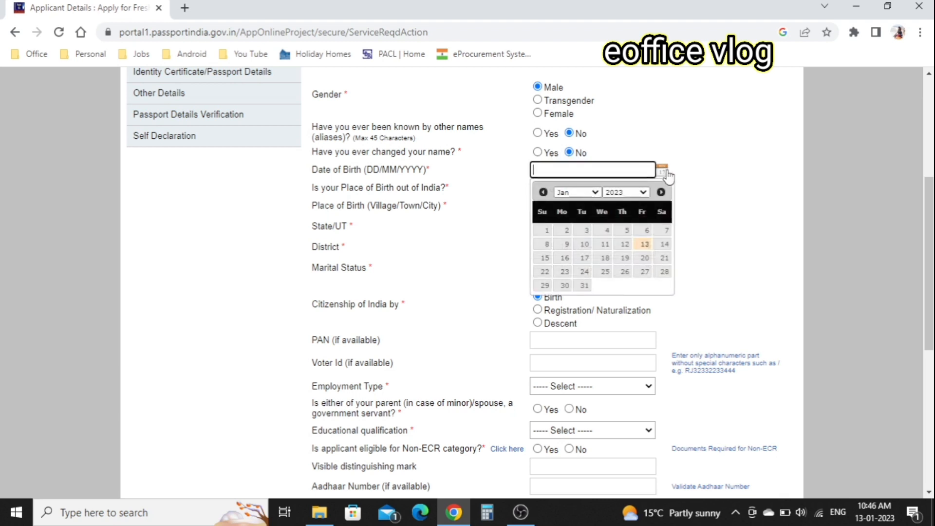
click(640, 195)
scroll(621, 265, up, 5)
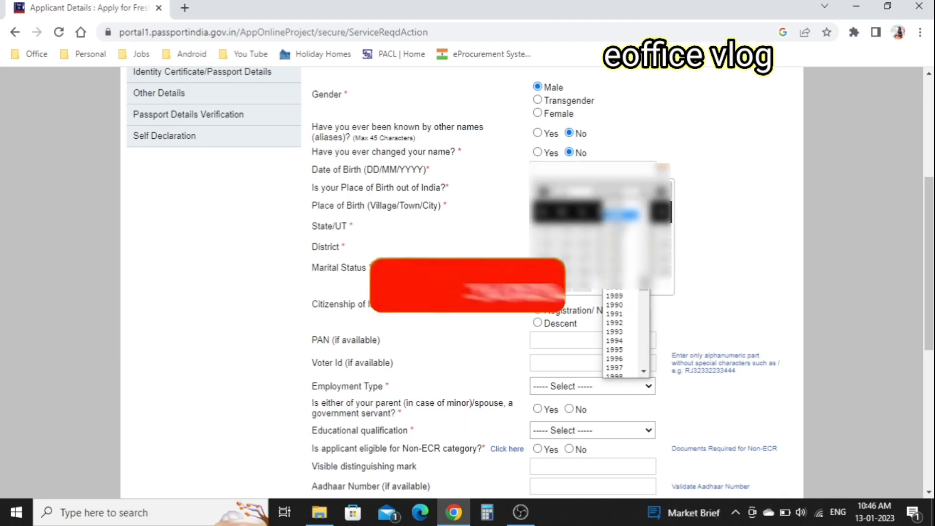
click(622, 215)
click(580, 192)
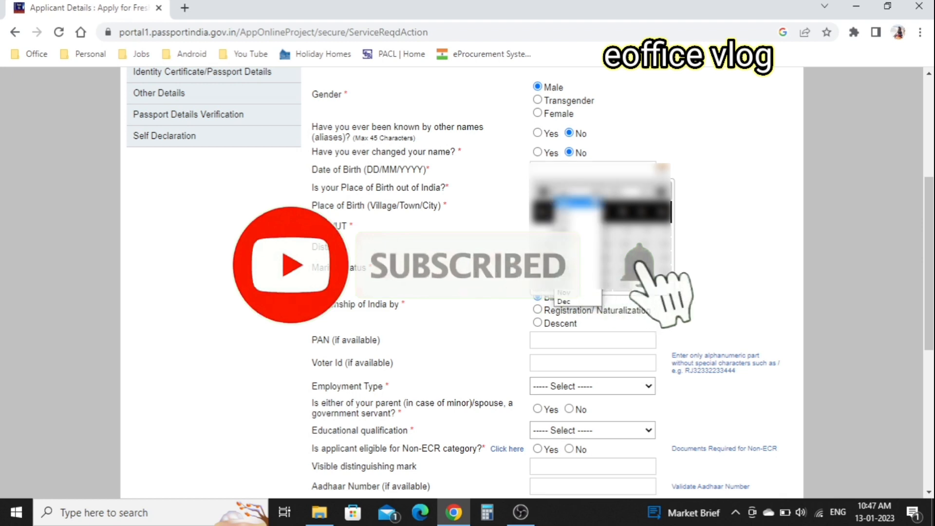
click(580, 265)
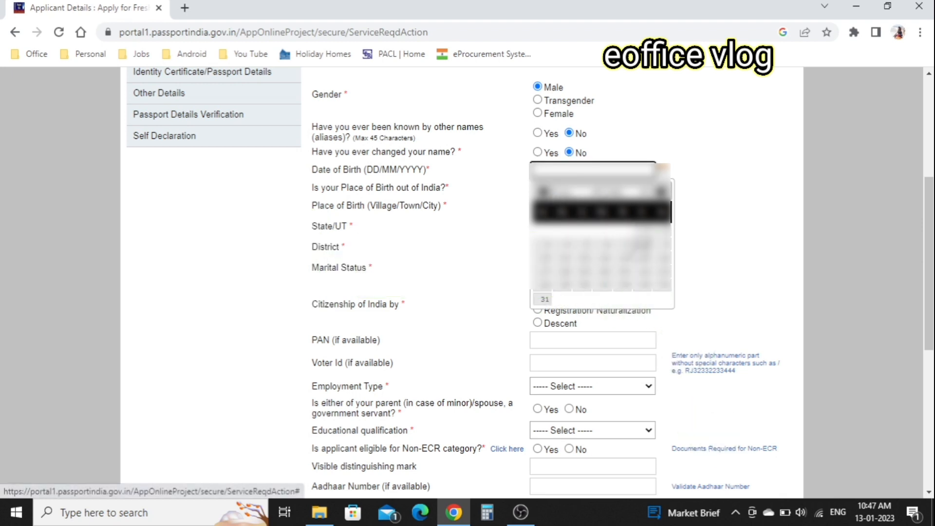
click(545, 258)
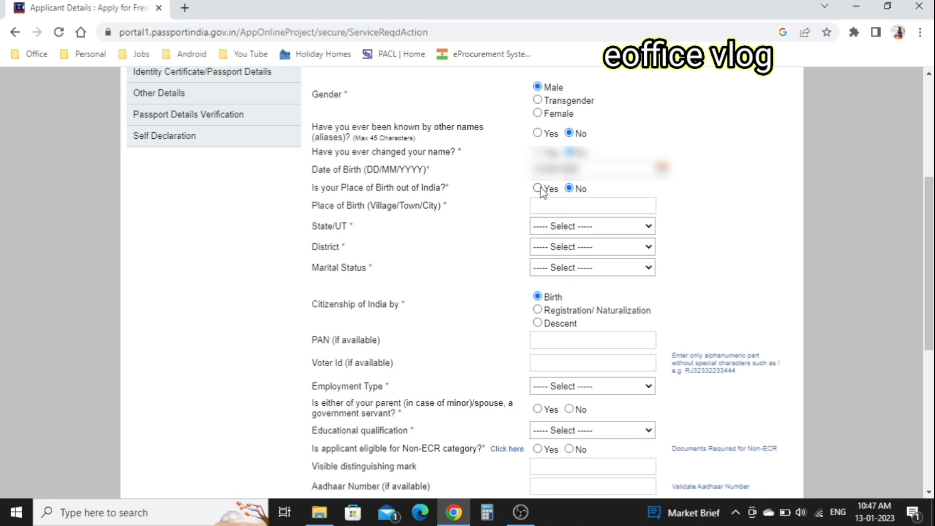
Enter MUMBAI as place of birth, choose the state, and fill in the PAN.
click(571, 206)
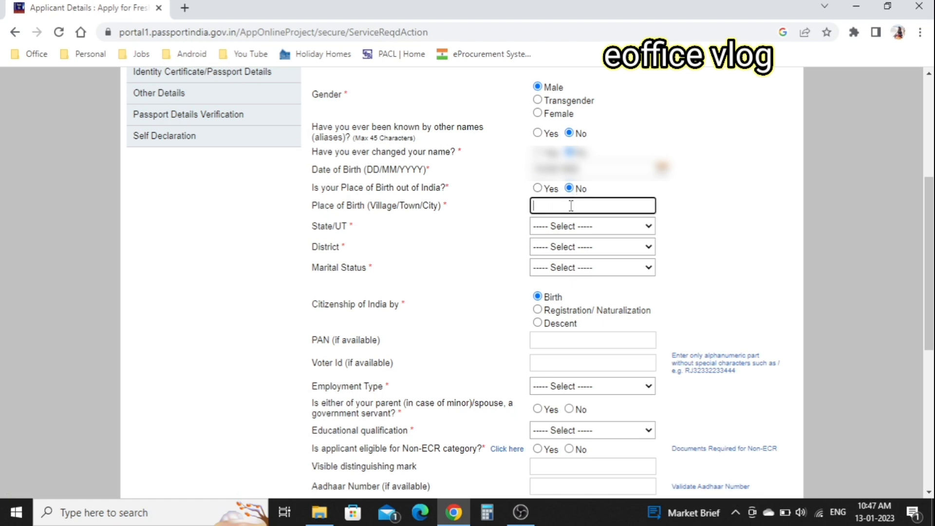
text(MUMBAI)
click(632, 226)
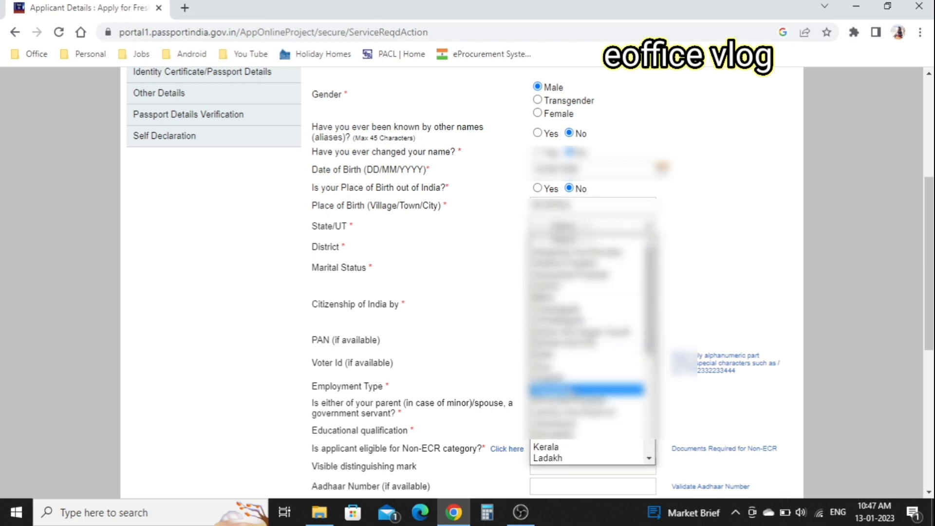
click(570, 389)
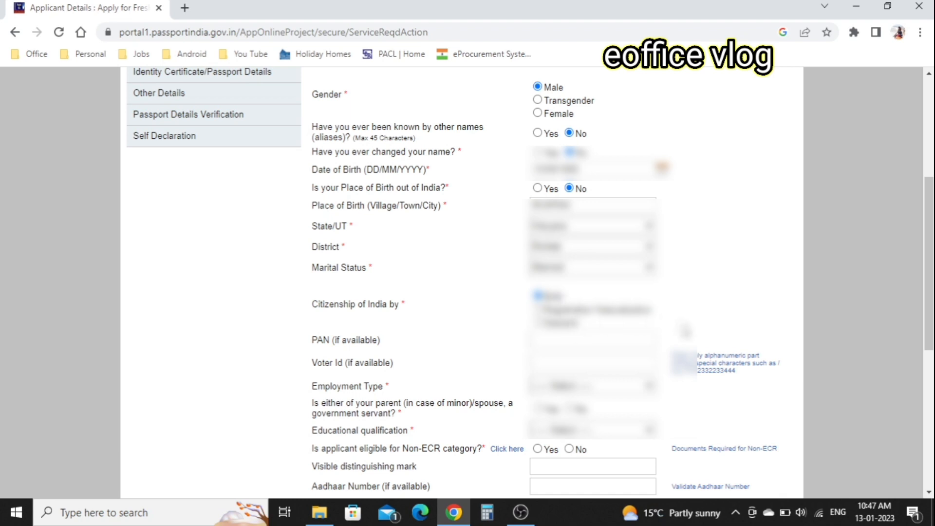
click(595, 342)
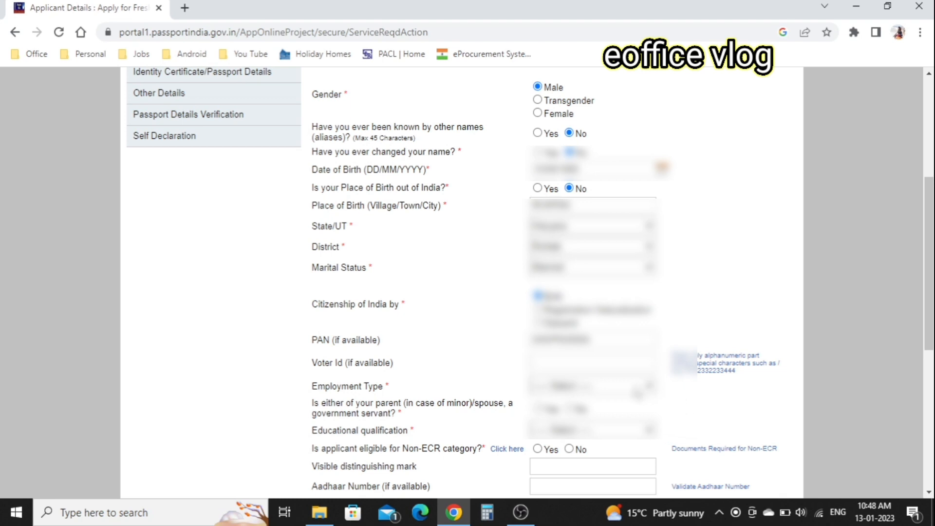
click(638, 394)
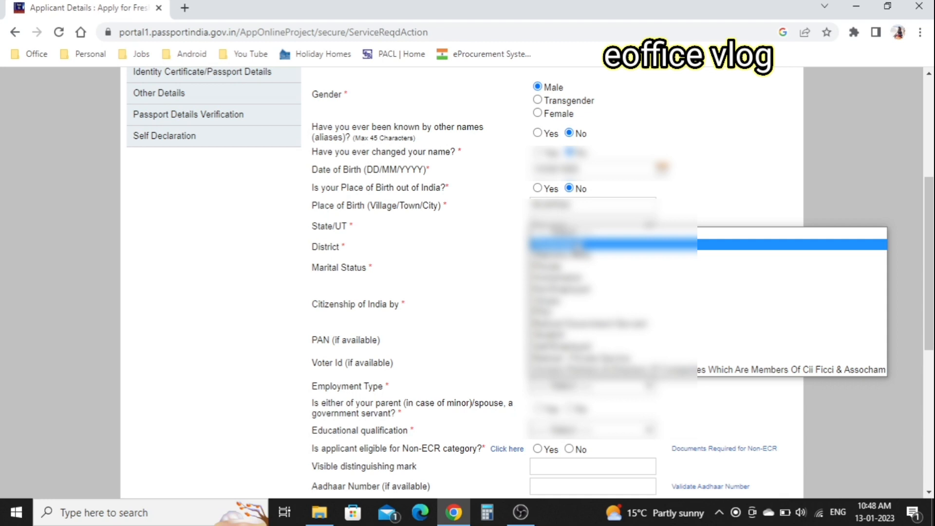
Choose the employment type, answer No for government-servant parent or spouse, and pick the educational qualification.
click(721, 244)
scroll(722, 327, down, 2)
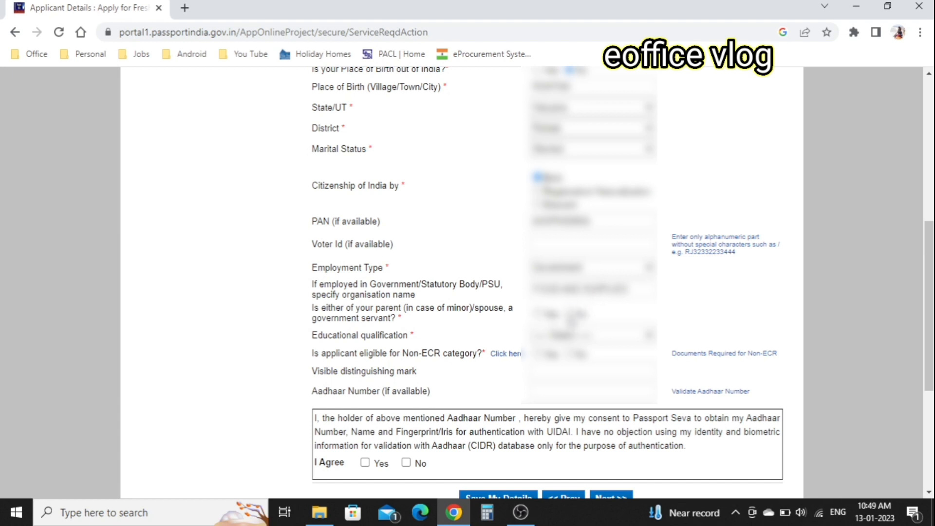
click(570, 314)
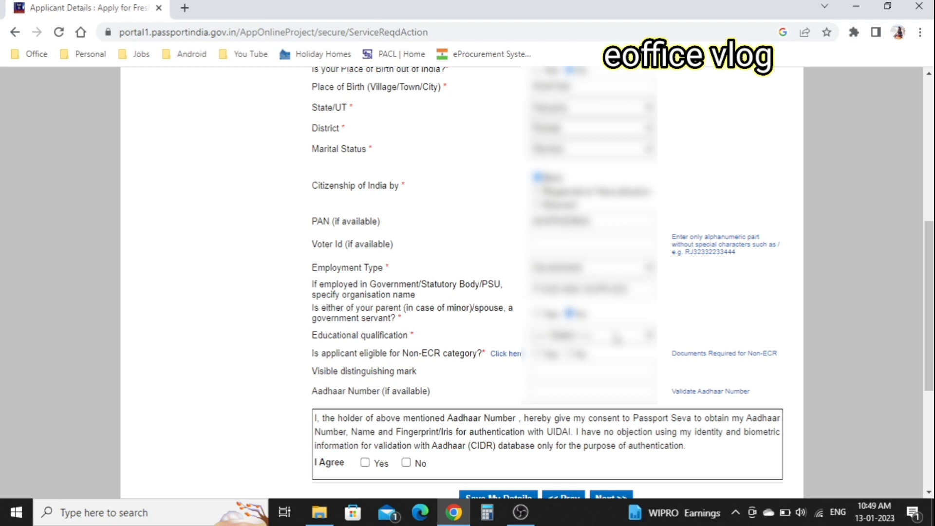
click(616, 337)
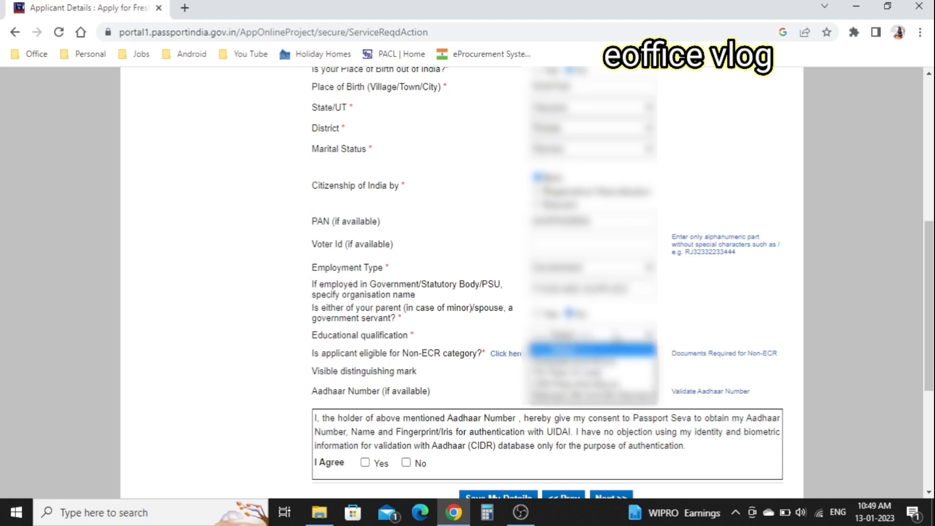
click(594, 350)
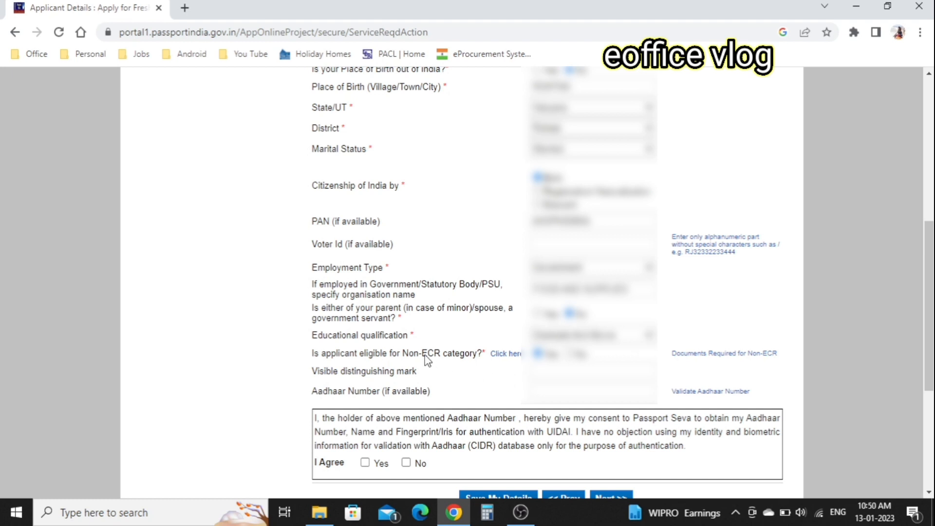
click(618, 336)
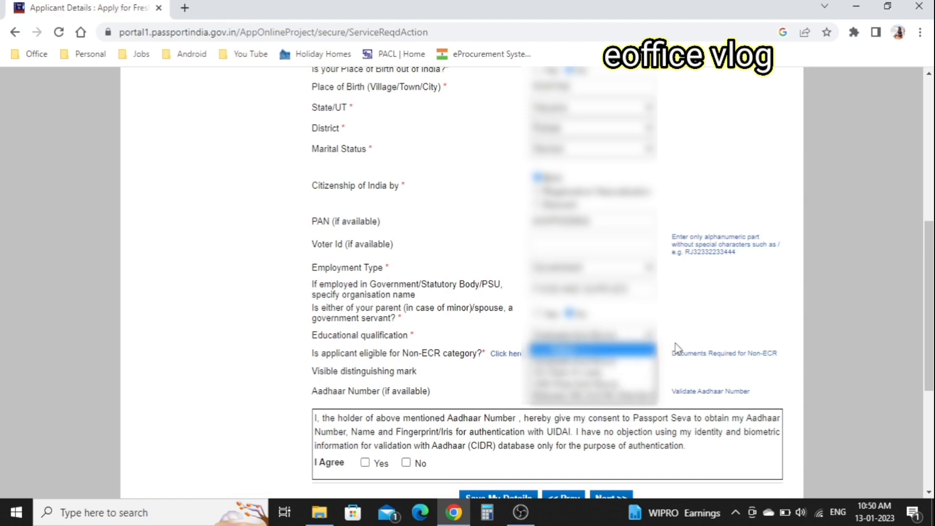
click(674, 329)
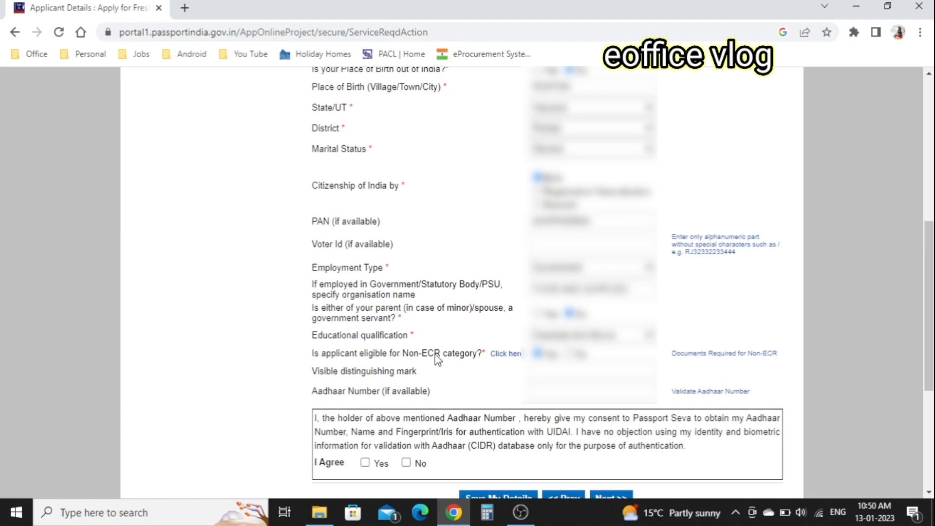
click(745, 360)
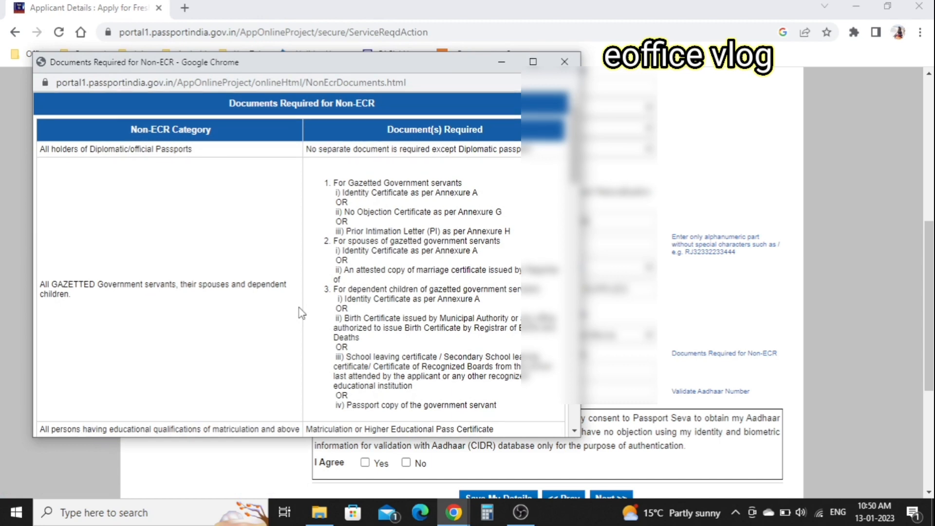
scroll(301, 312, down, 5)
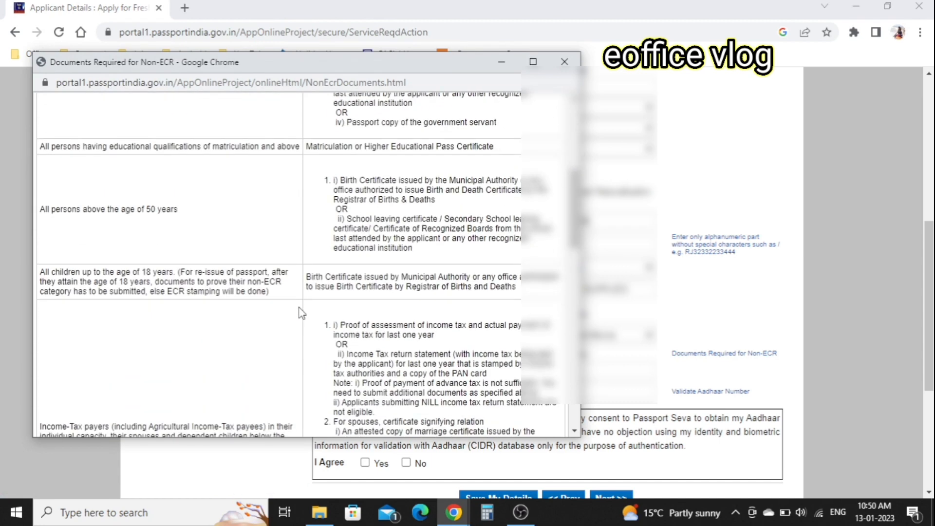
scroll(301, 312, down, 3)
scroll(301, 312, up, 9)
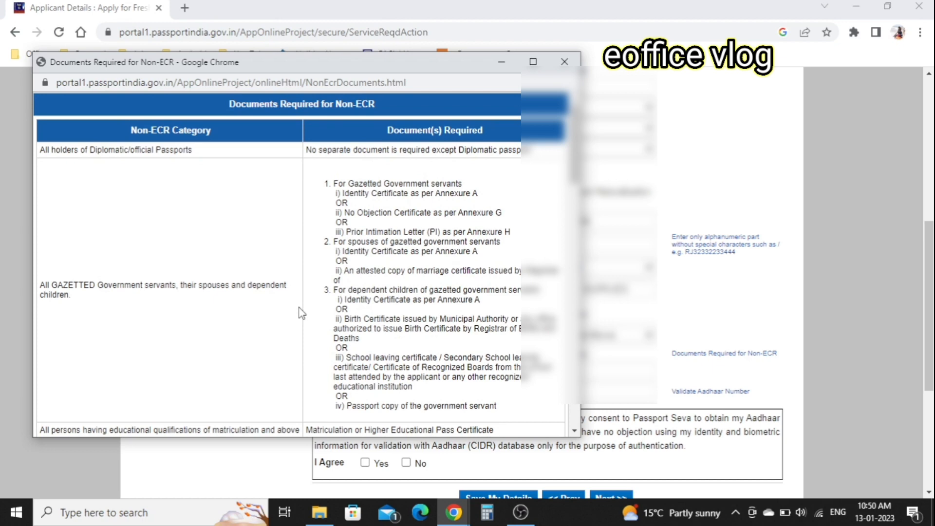
click(564, 62)
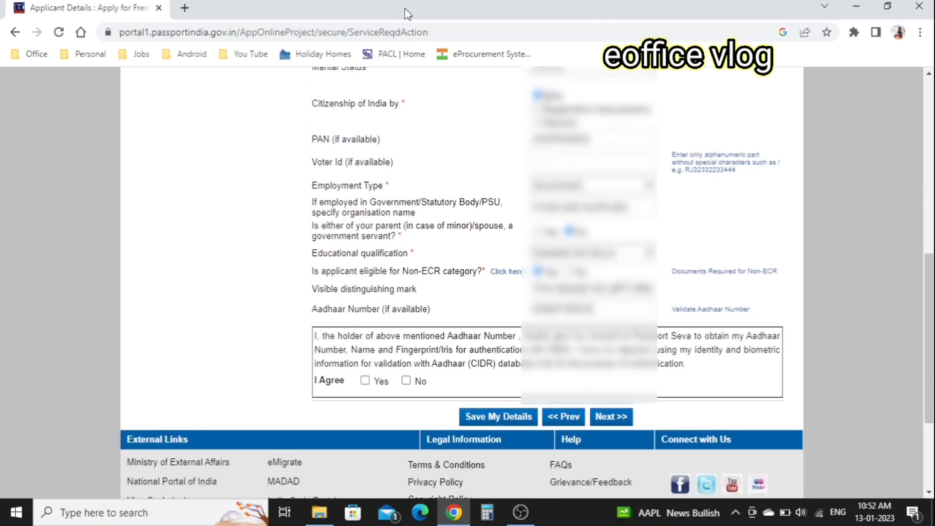
click(507, 278)
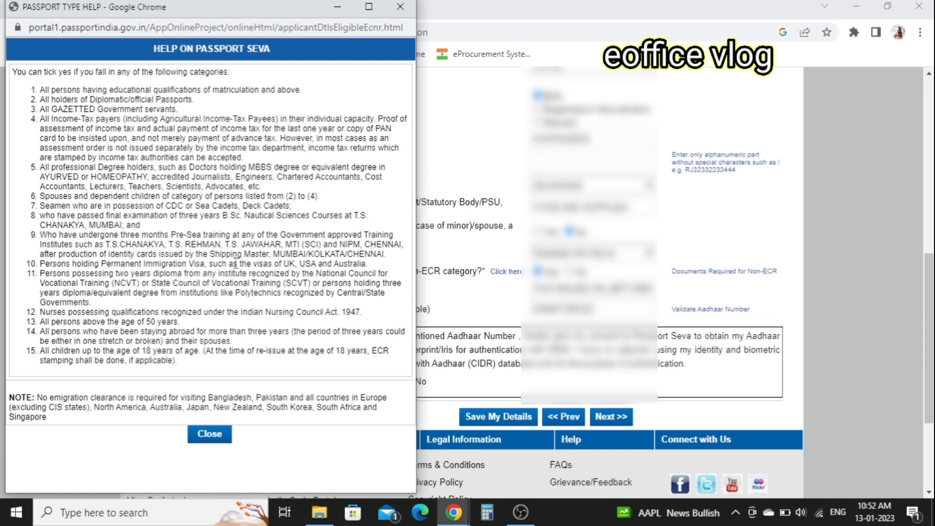
click(210, 434)
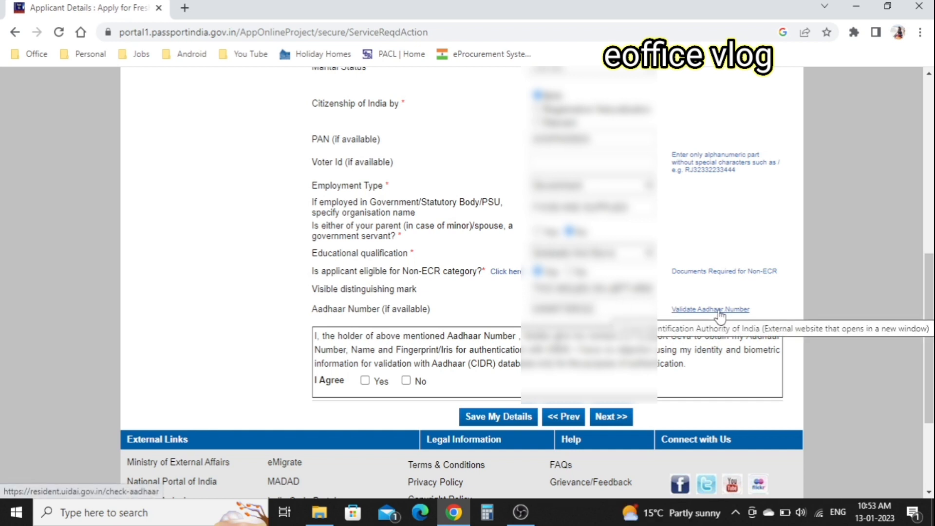
Agree to Aadhaar authentication and save the applicant details to reach Family Details.
click(364, 381)
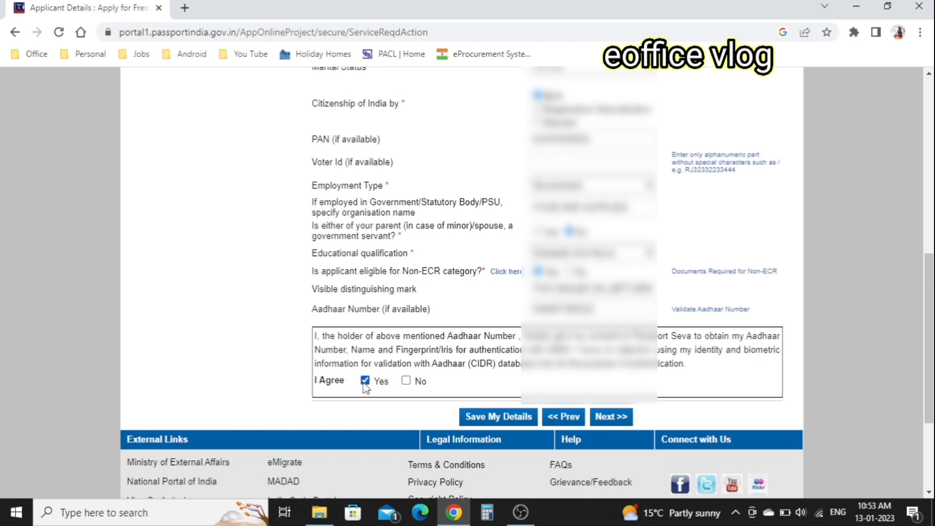
click(508, 419)
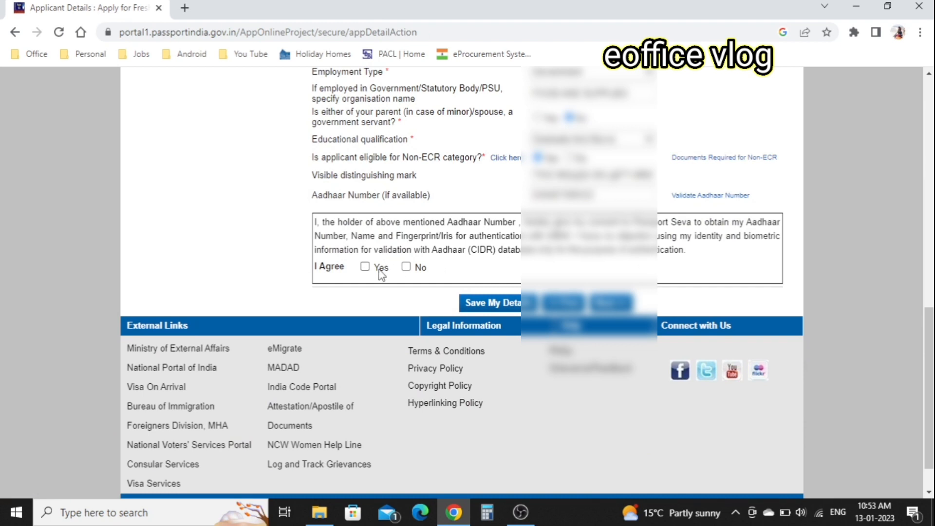
click(365, 267)
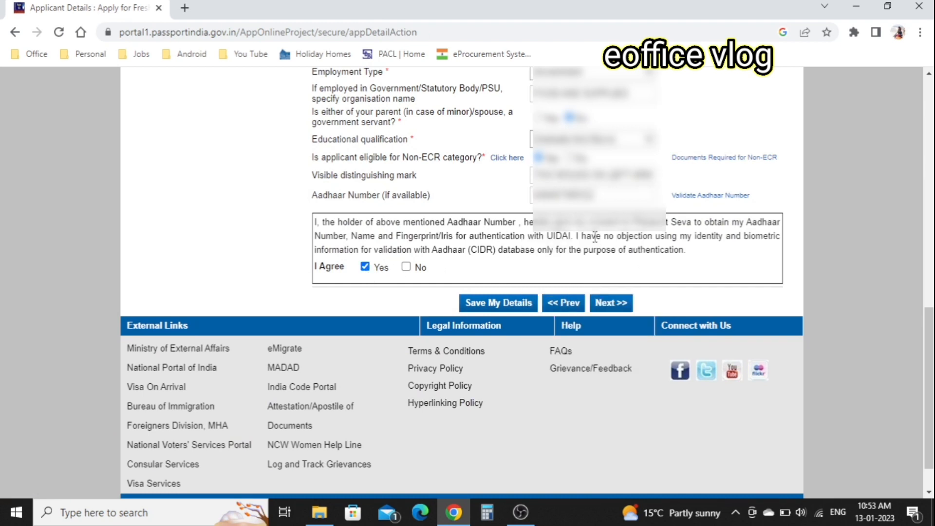
click(610, 303)
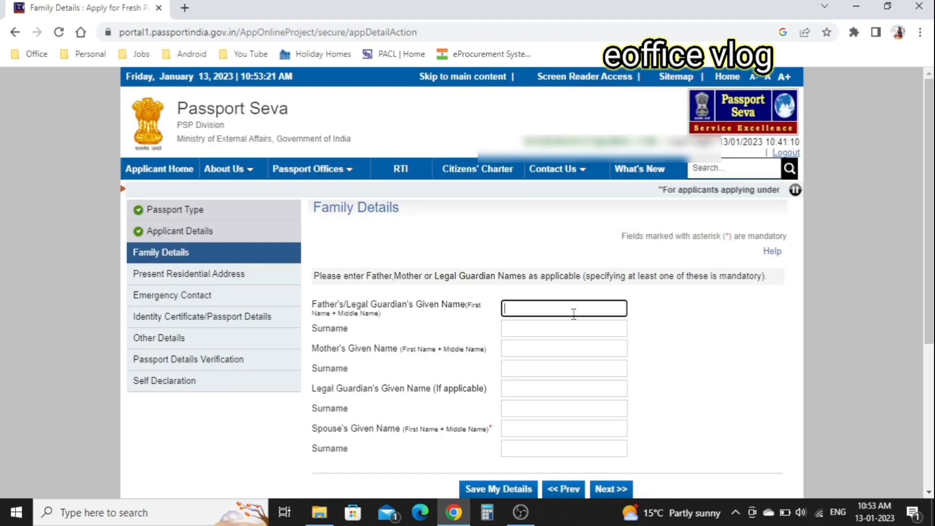
Check the father's, mother's and spouse's name entries and go on to Present Residential Address.
scroll(685, 376, down, 2)
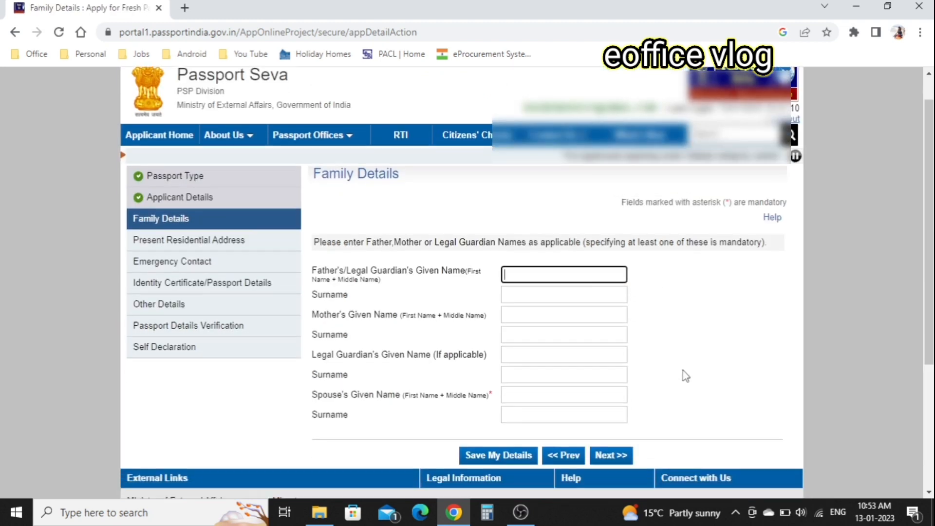
scroll(683, 376, up, 1)
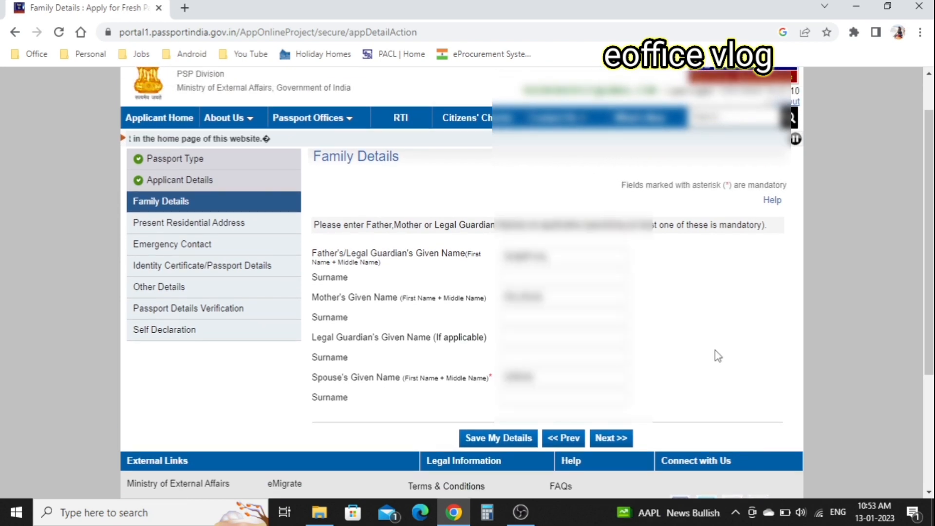
click(612, 438)
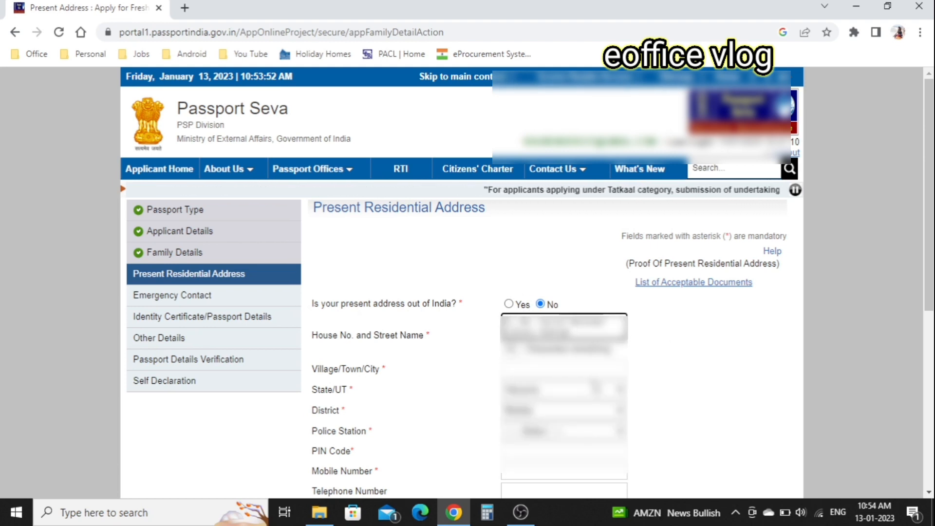
Fill in the present address town/city and answer Yes: permanent address exists and matches present.
click(579, 376)
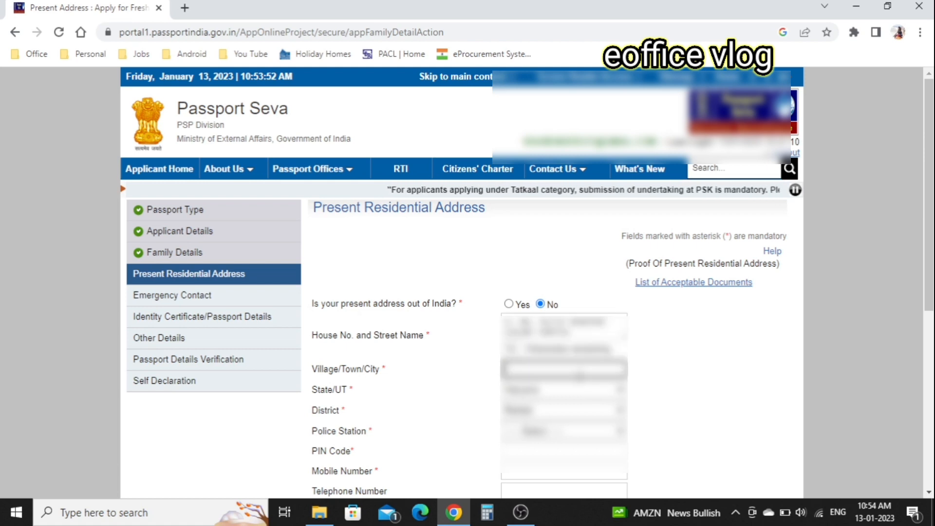
scroll(676, 374, down, 2)
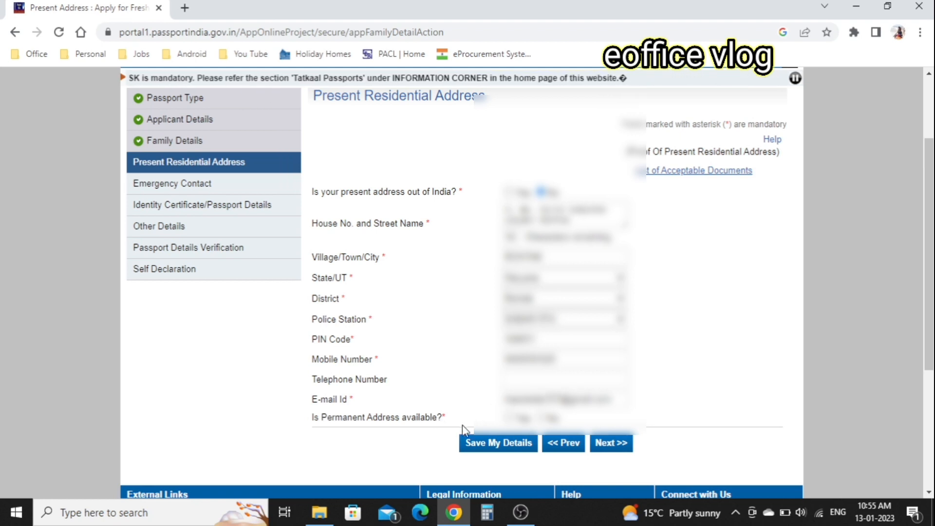
click(509, 418)
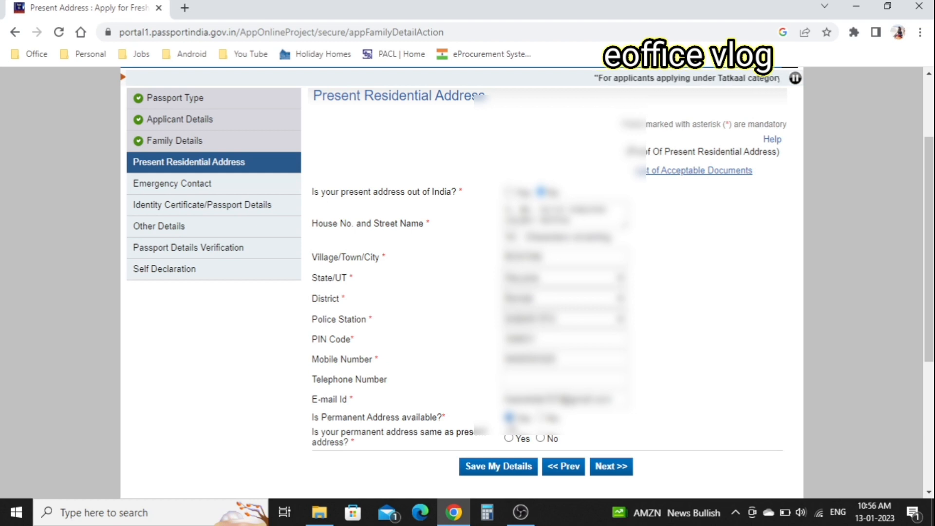
click(509, 438)
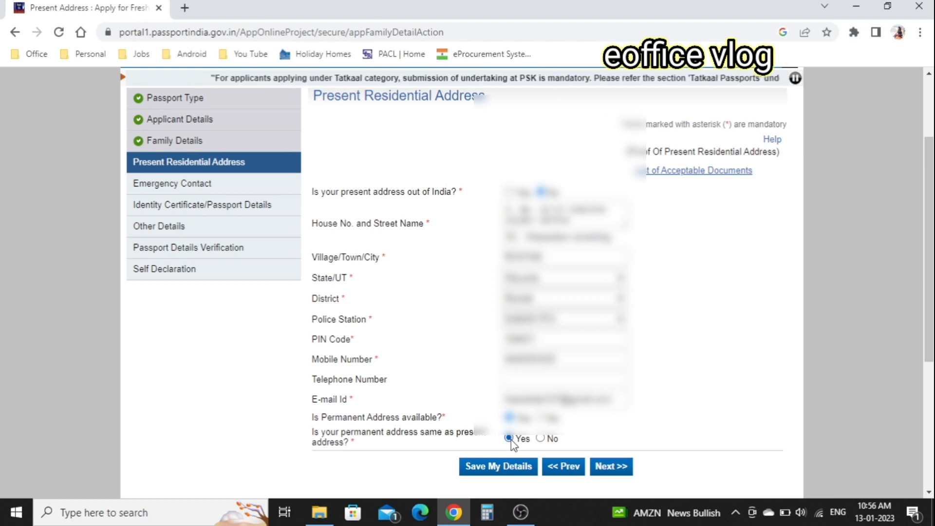
Save the address details and acknowledge the SMS updates and RPO Delhi notices.
click(614, 469)
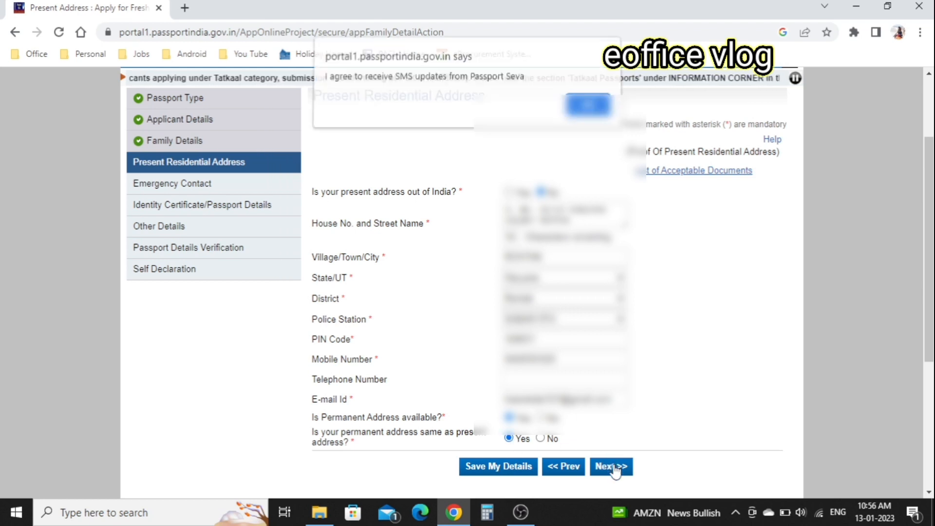
click(589, 107)
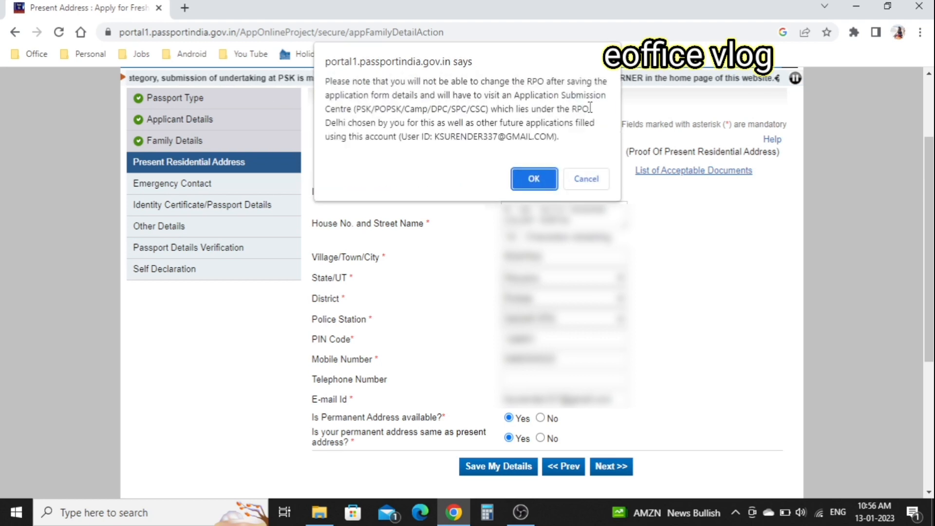
click(535, 180)
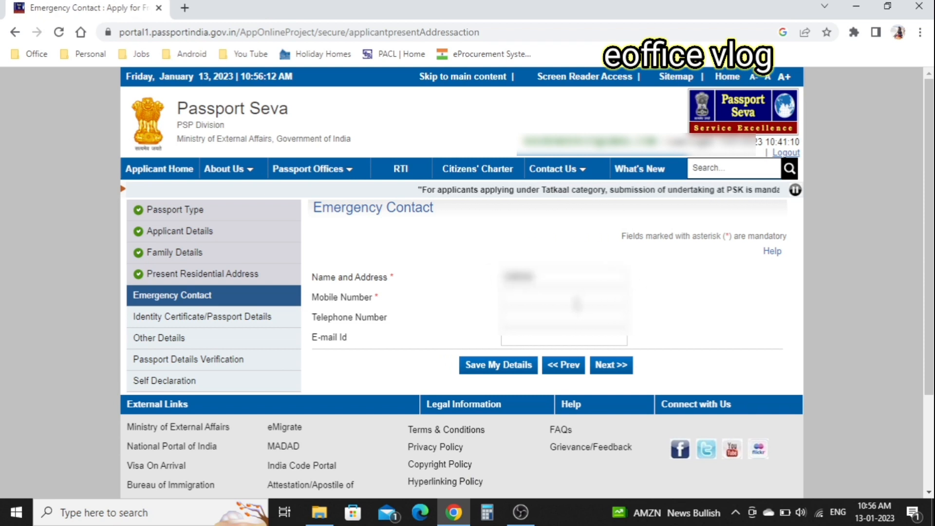
Save the emergency contact and answer No to an earlier applied-but-unissued passport.
scroll(678, 320, down, 1)
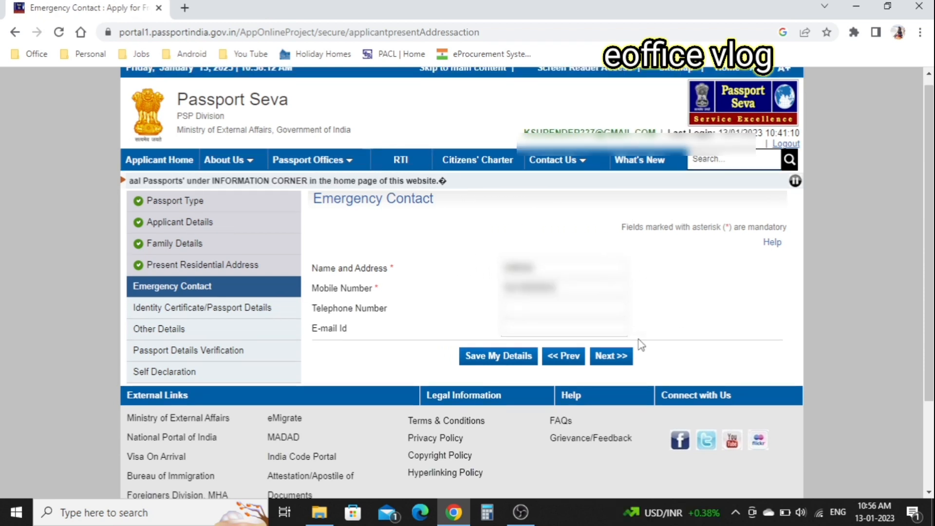
click(616, 356)
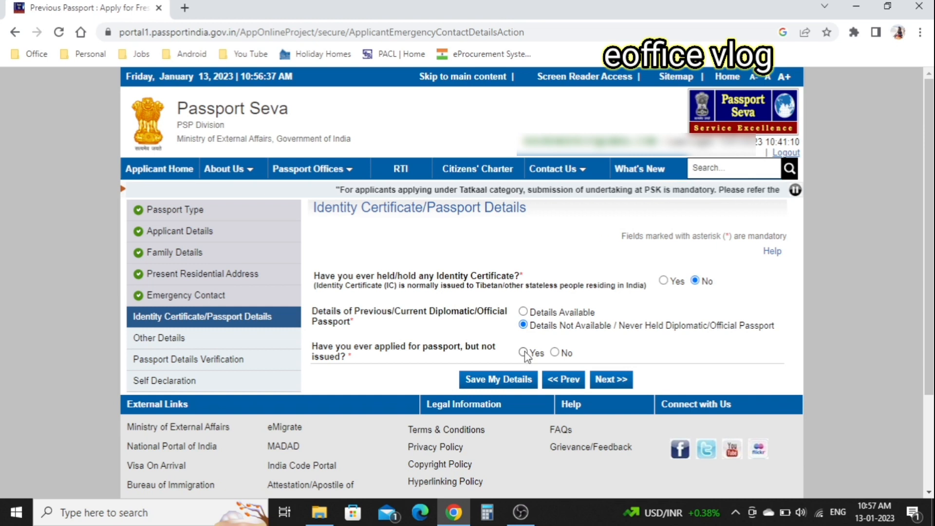
click(554, 352)
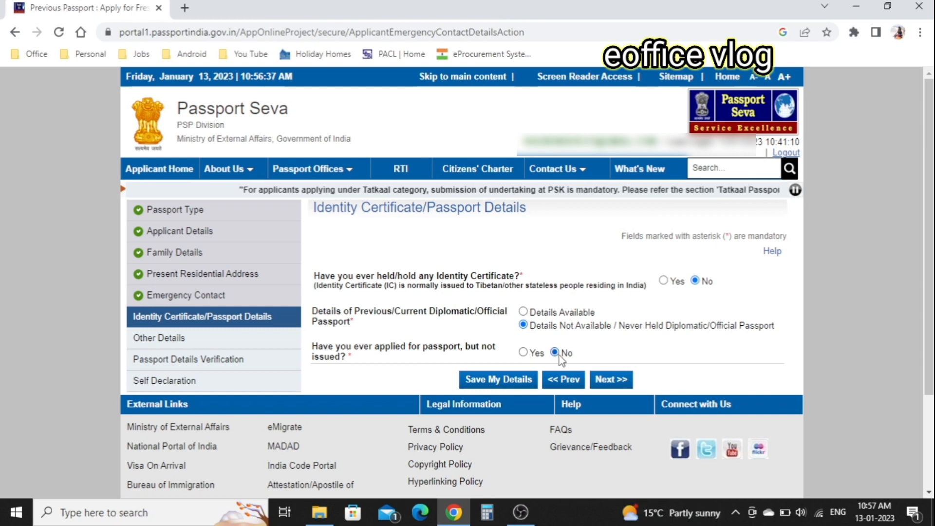
click(610, 379)
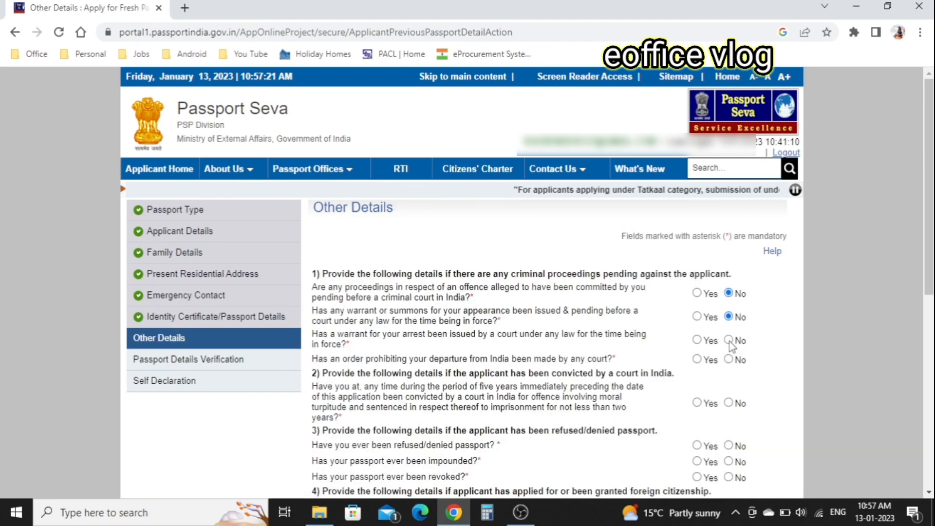
Answer No to the court-order, criminal-conviction and remaining Other Details questions, then continue.
click(729, 360)
scroll(729, 302, down, 2)
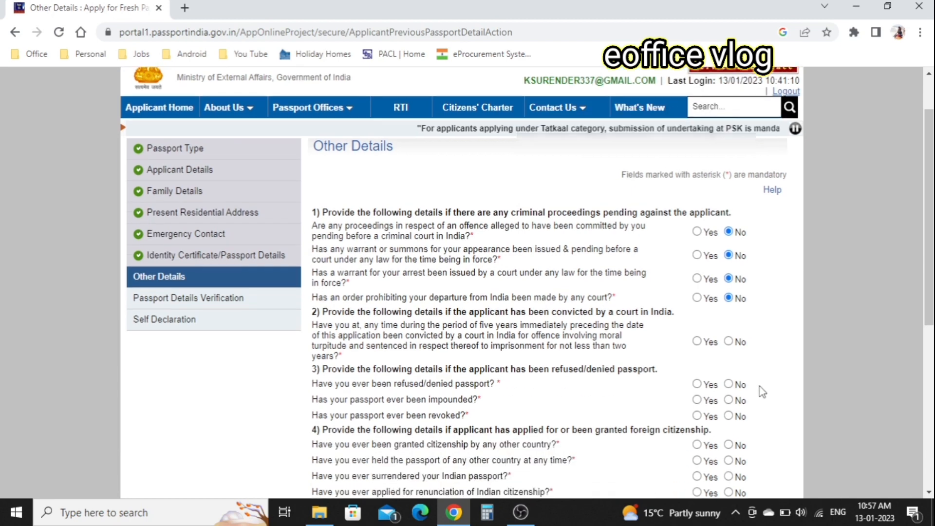
click(728, 299)
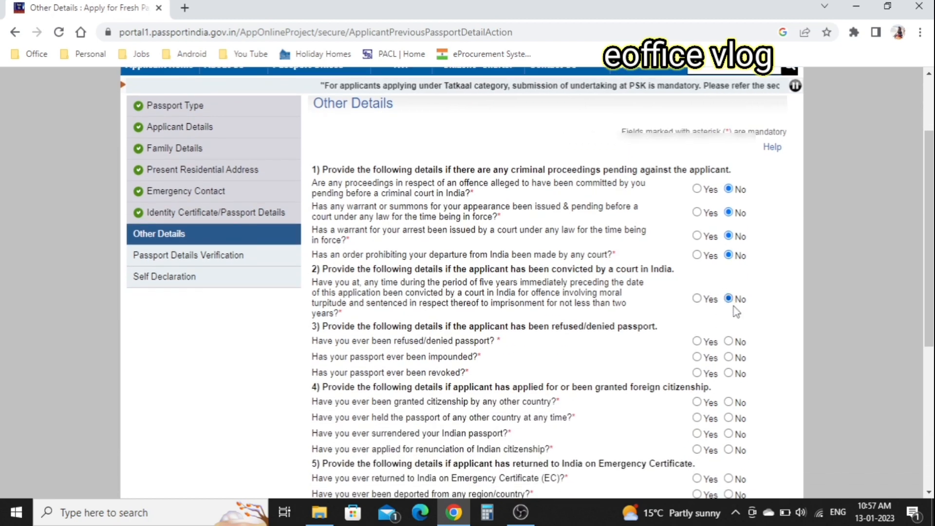
scroll(748, 340, down, 1)
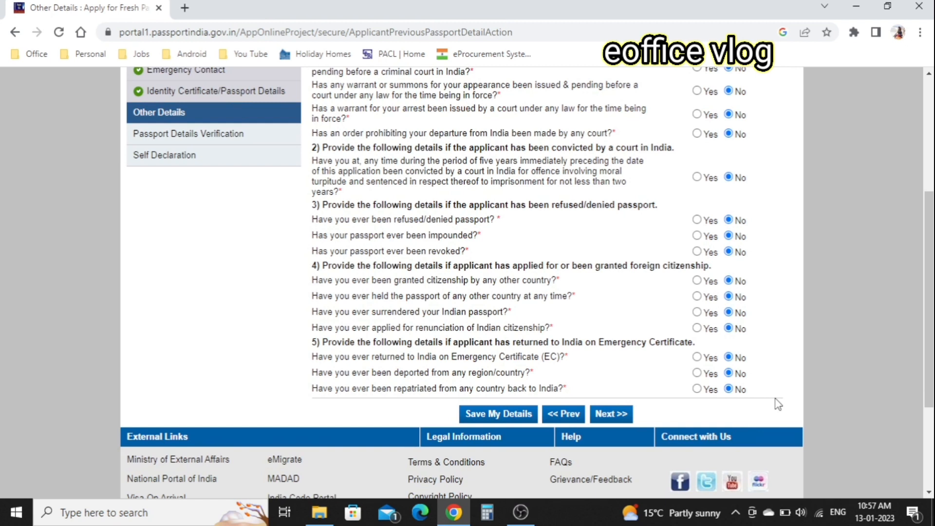
scroll(637, 361, up, 1)
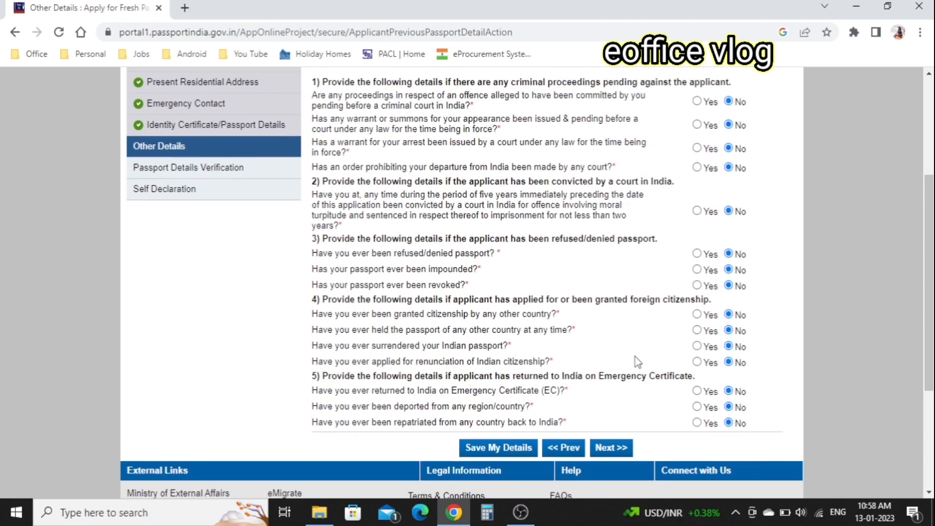
click(613, 450)
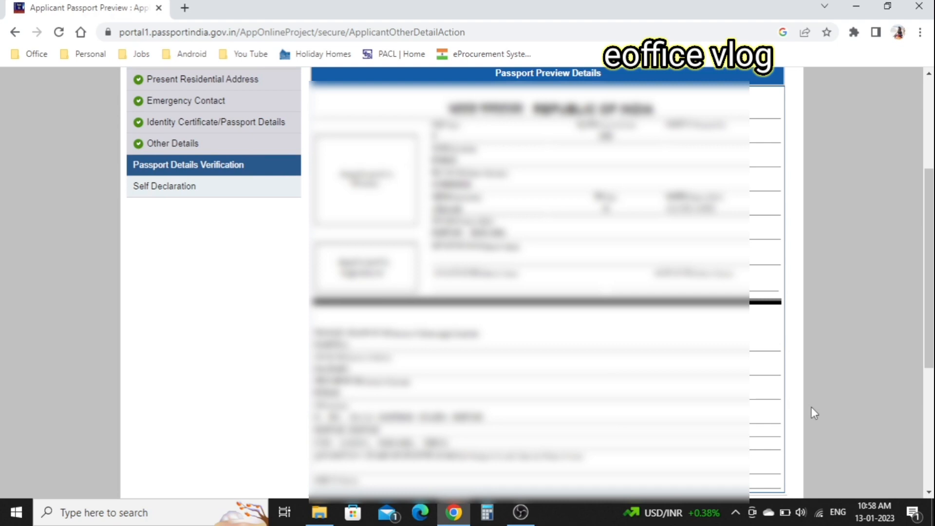
Scroll through the Passport Preview Details to review the entered information.
scroll(810, 408, down, 1)
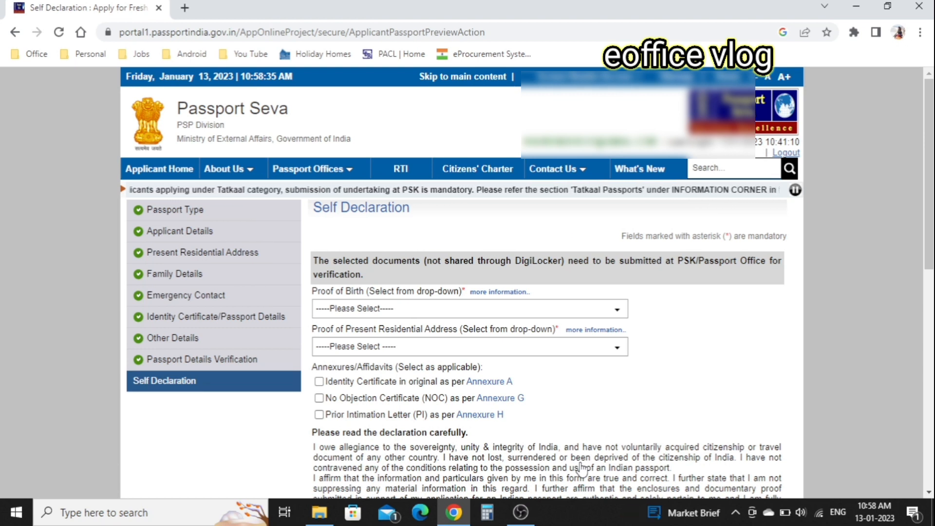
Choose PAN Card as proof of birth and Aadhaar Card as residential address proof.
scroll(581, 469, down, 1)
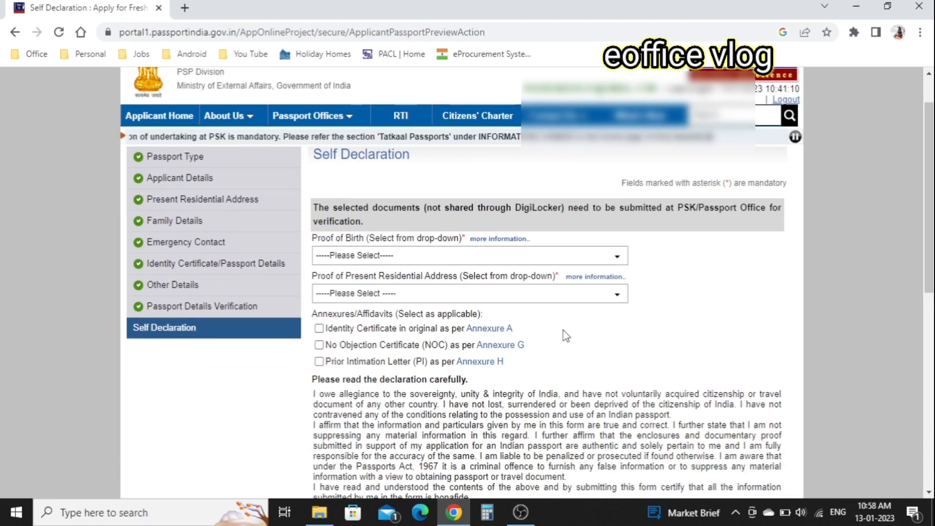
click(479, 260)
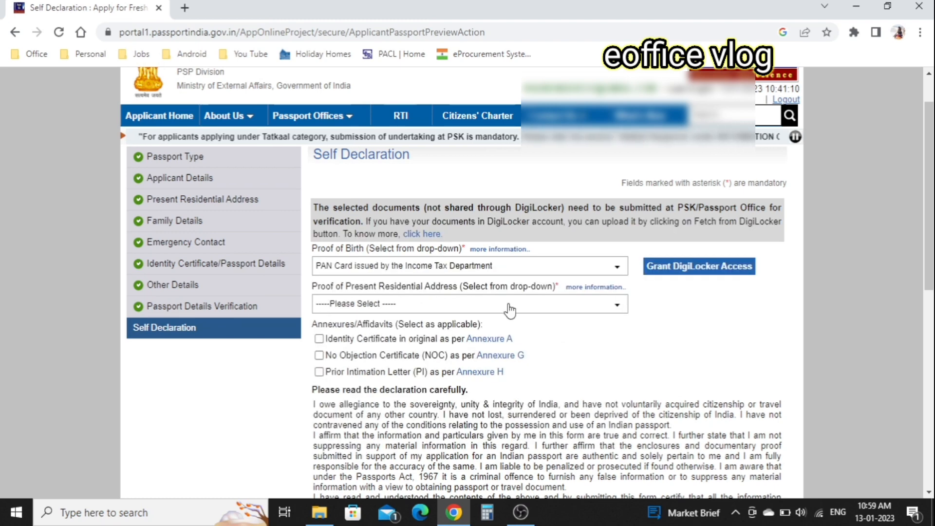
click(509, 310)
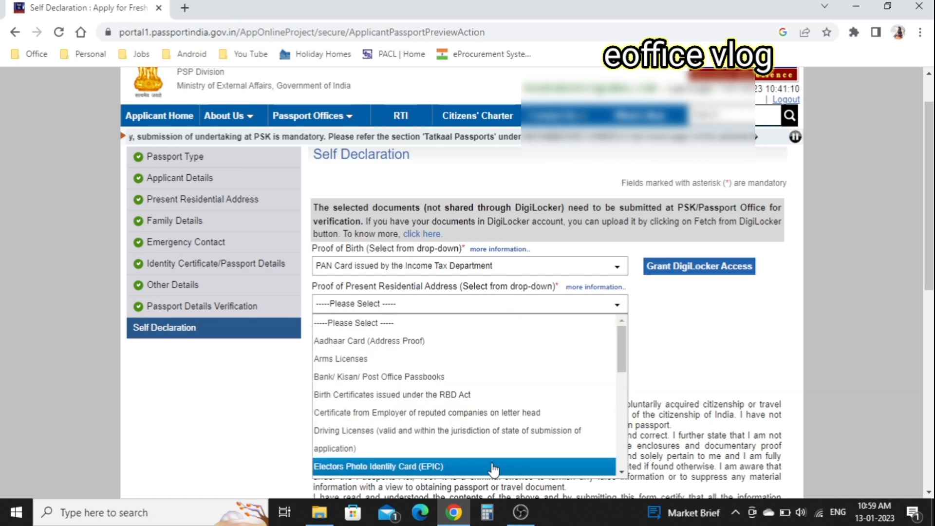
click(439, 342)
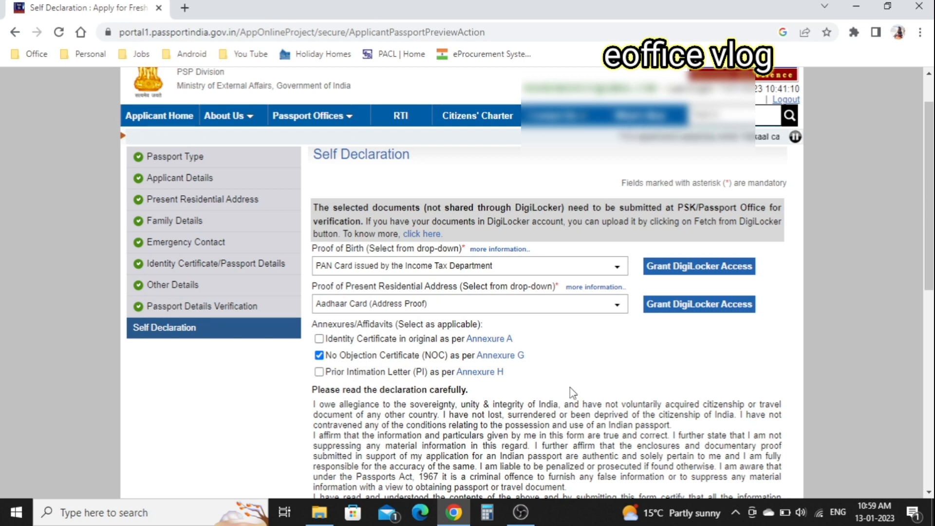
Enter 'RA' as the declaration place, accept the self declaration and submit the form.
scroll(569, 387, down, 1)
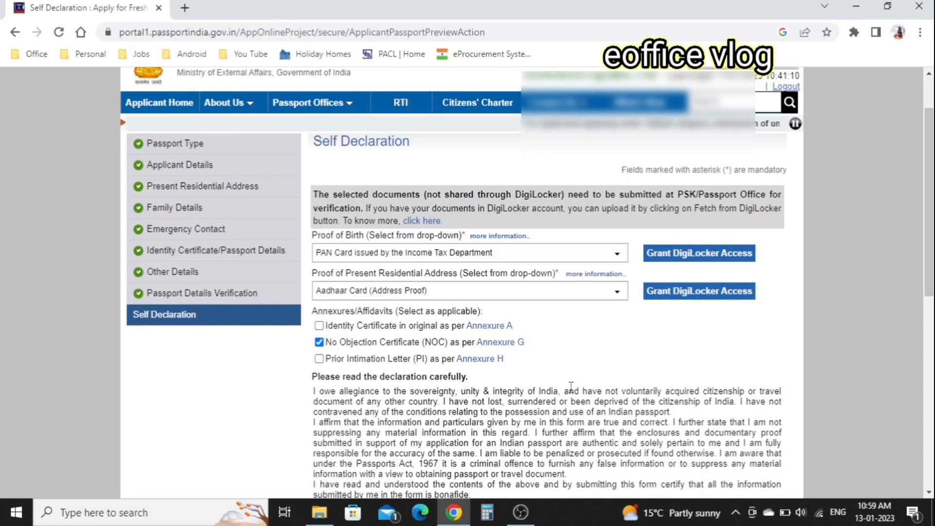
scroll(570, 385, down, 1)
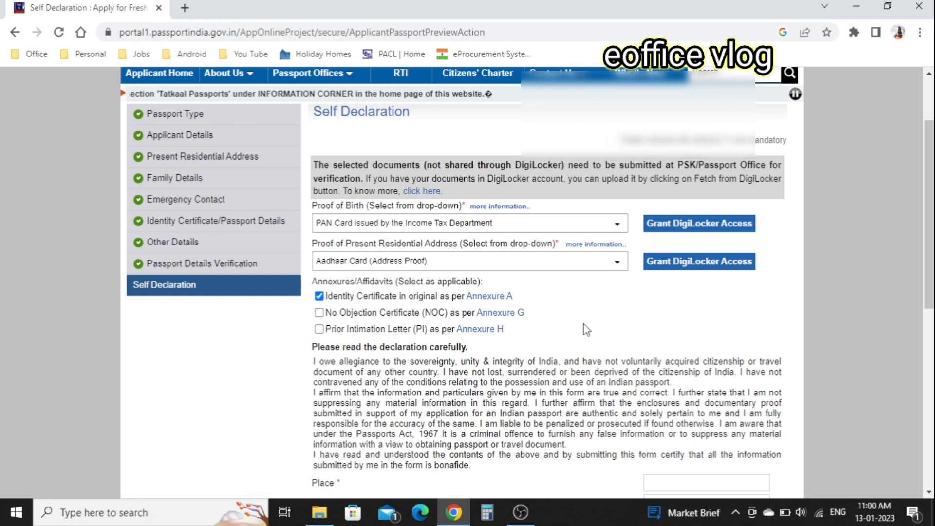
scroll(584, 325, down, 3)
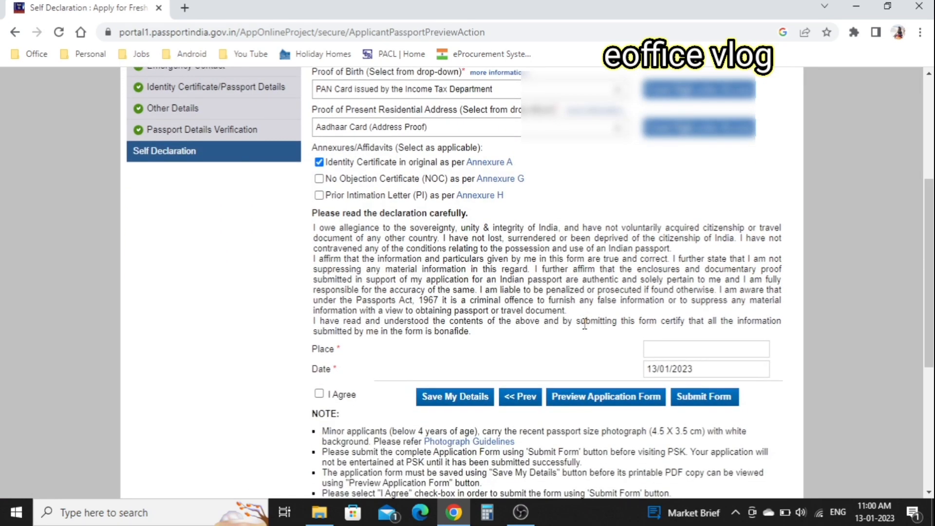
click(708, 351)
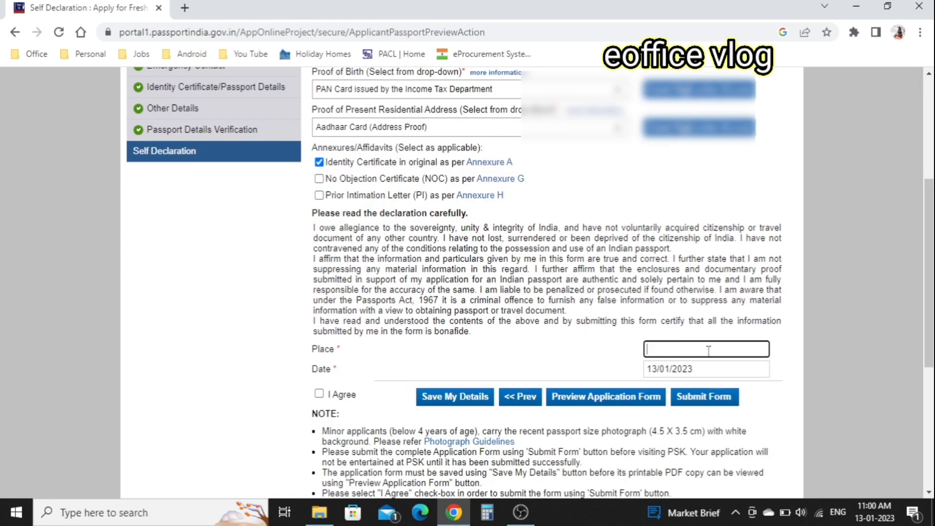
text(RA)
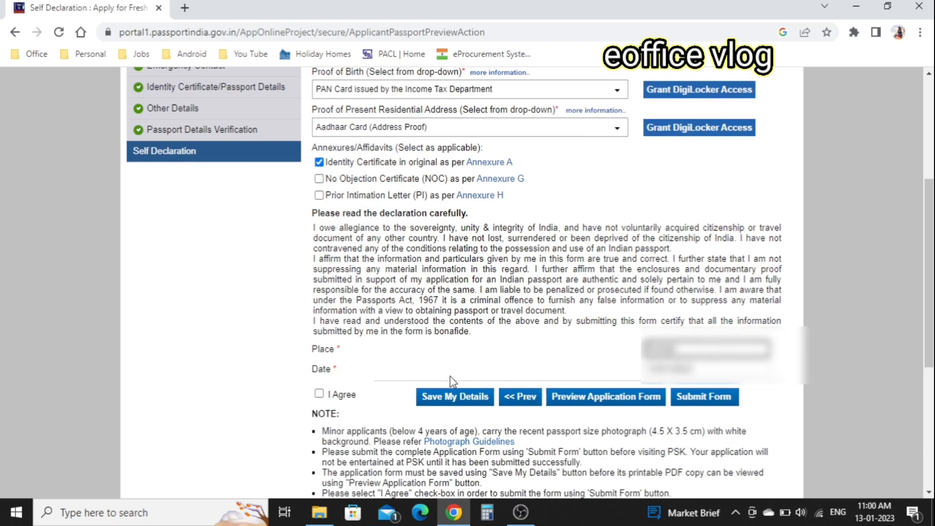
click(317, 394)
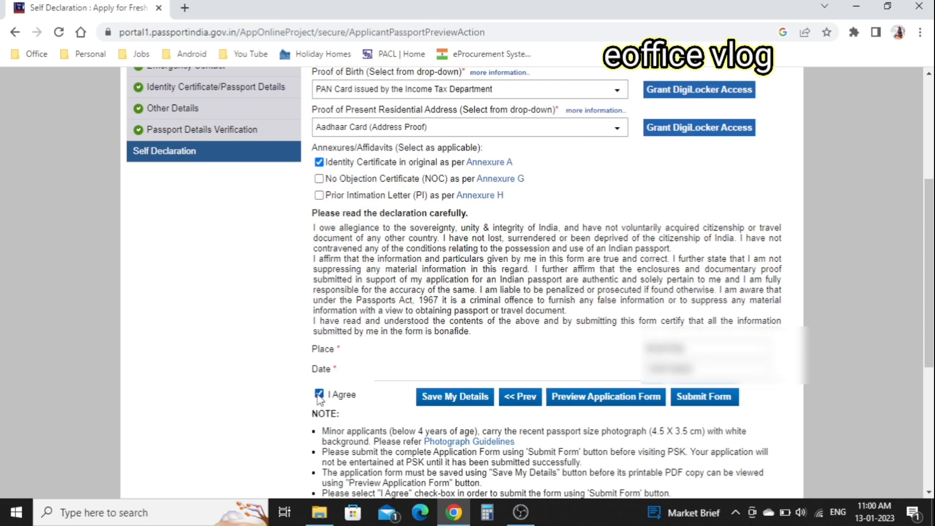
click(715, 397)
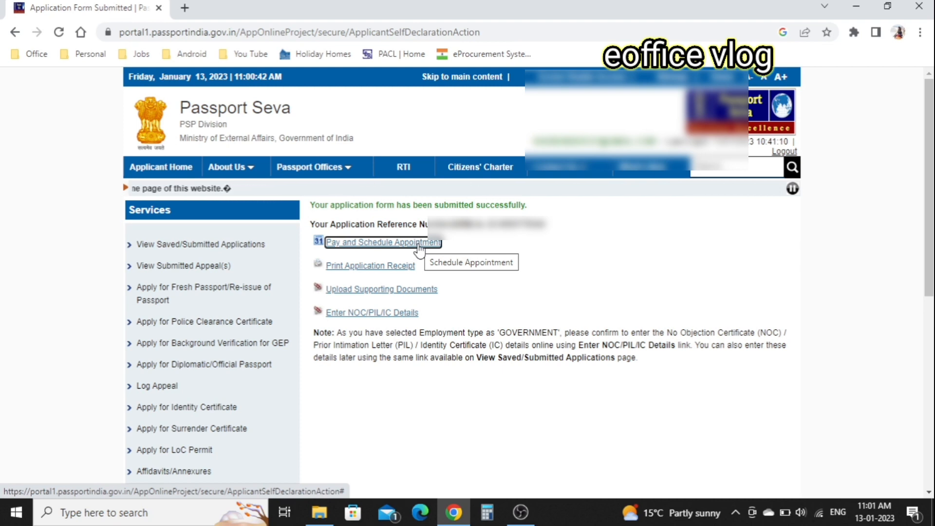
Open Upload Supporting Documents from the submission confirmation page.
click(398, 293)
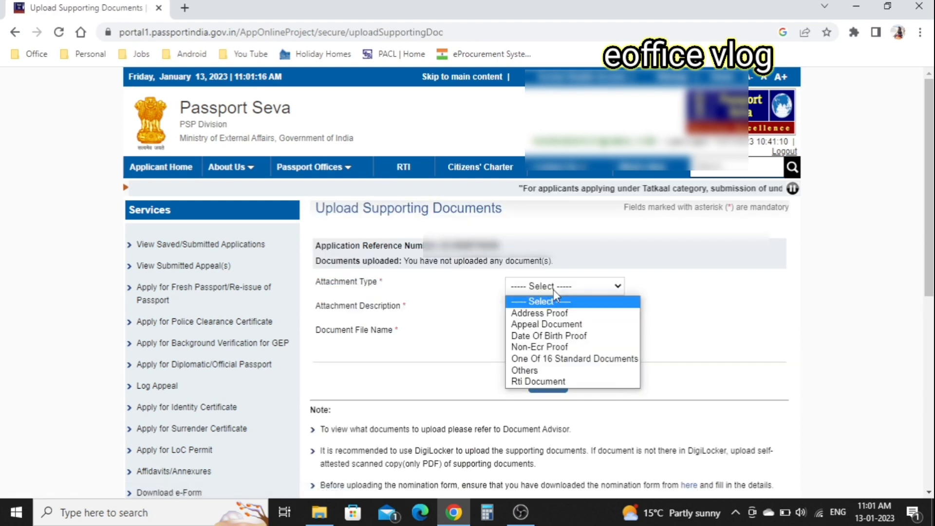
Upload Aadhar.pdf as an Address Proof attachment described as Aadhaar Card.
click(553, 314)
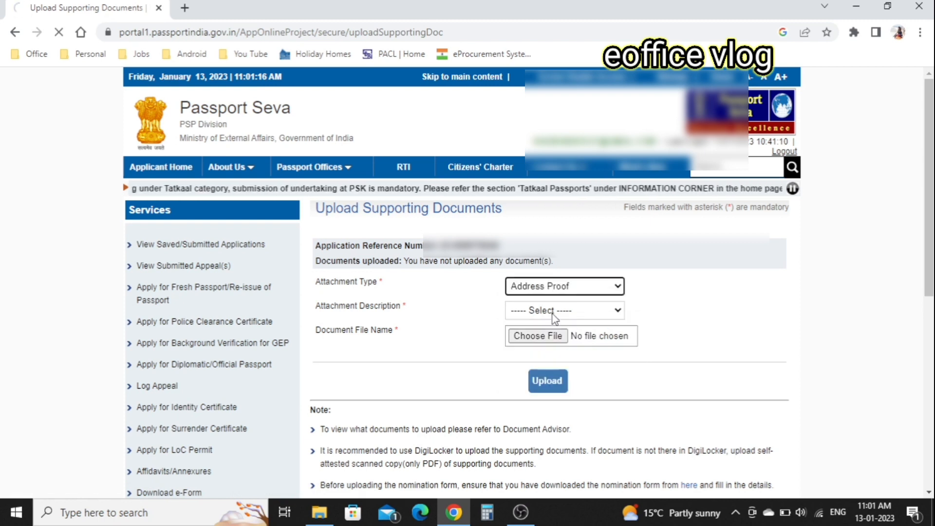
click(554, 314)
click(558, 440)
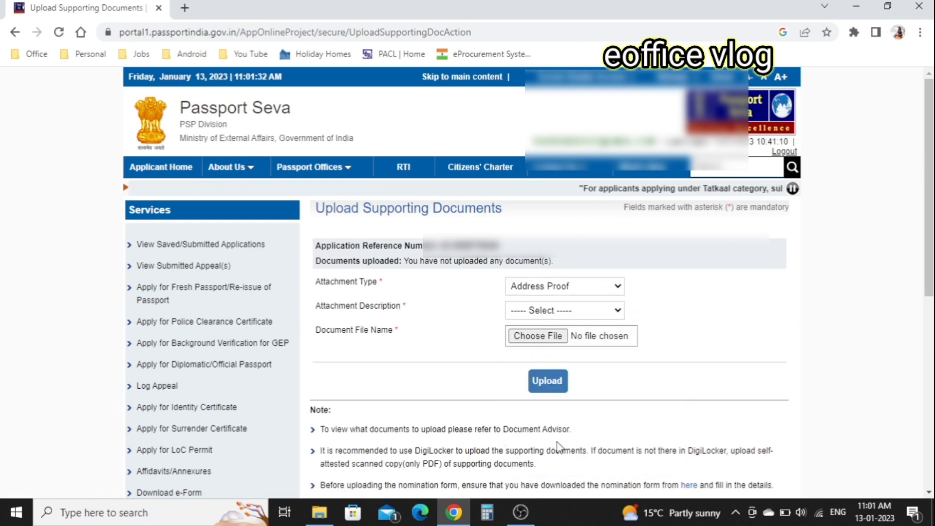
click(538, 342)
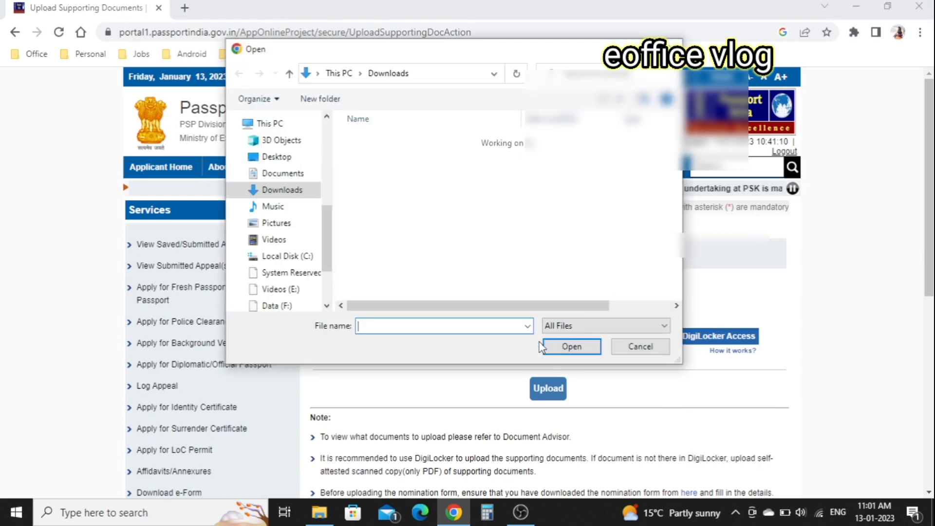
double_click(390, 161)
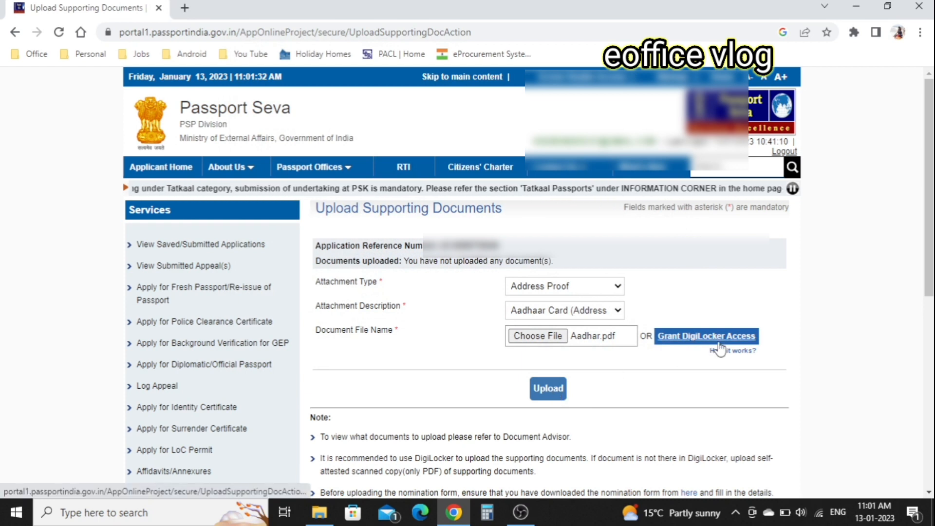
click(553, 392)
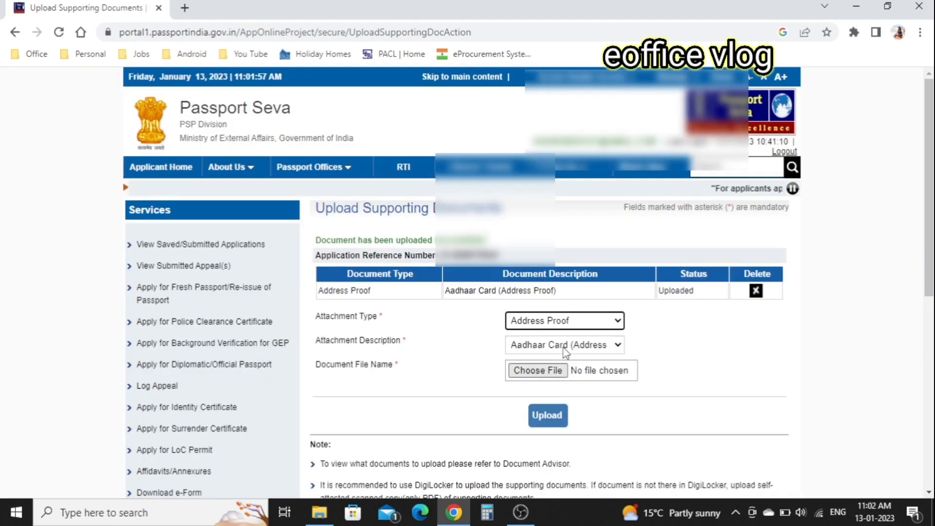
click(580, 322)
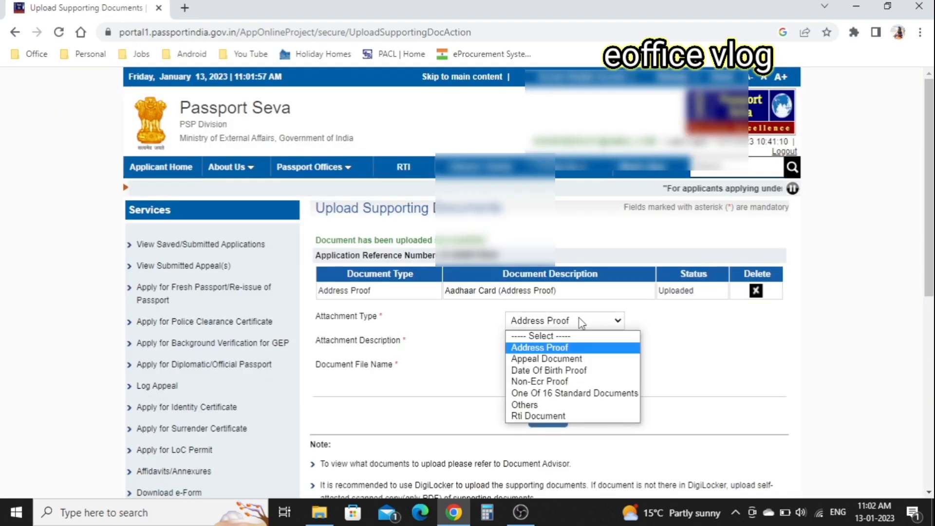
Upload the PAN card PDF as Date Of Birth Proof (Pan Card), then view saved/submitted applications.
click(557, 368)
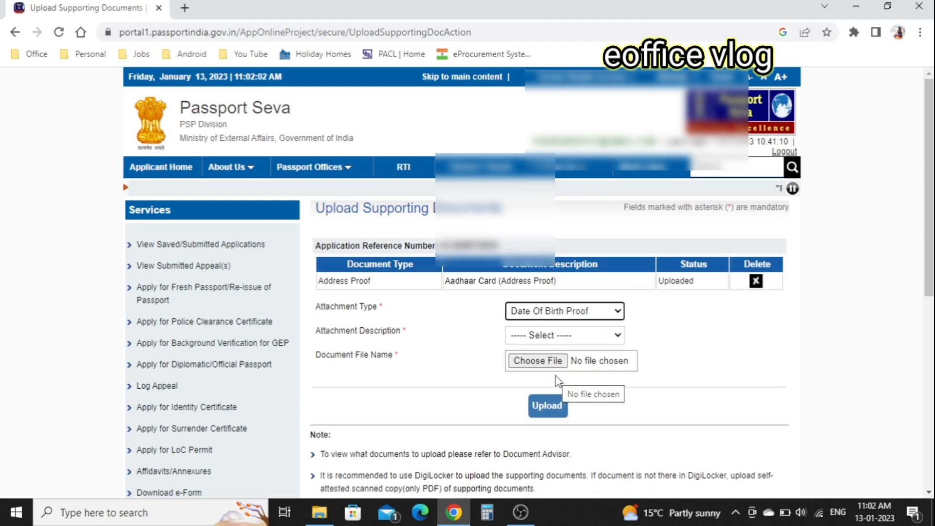
click(587, 333)
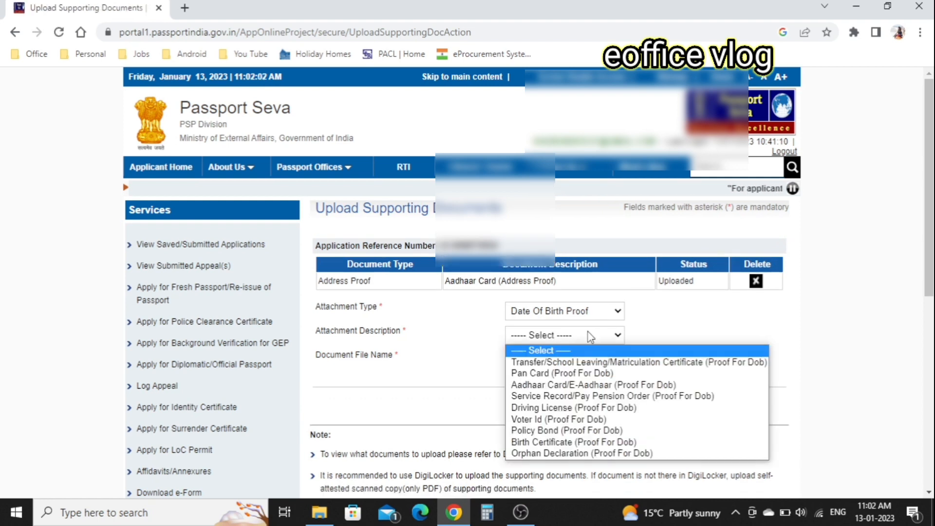
click(555, 373)
click(546, 362)
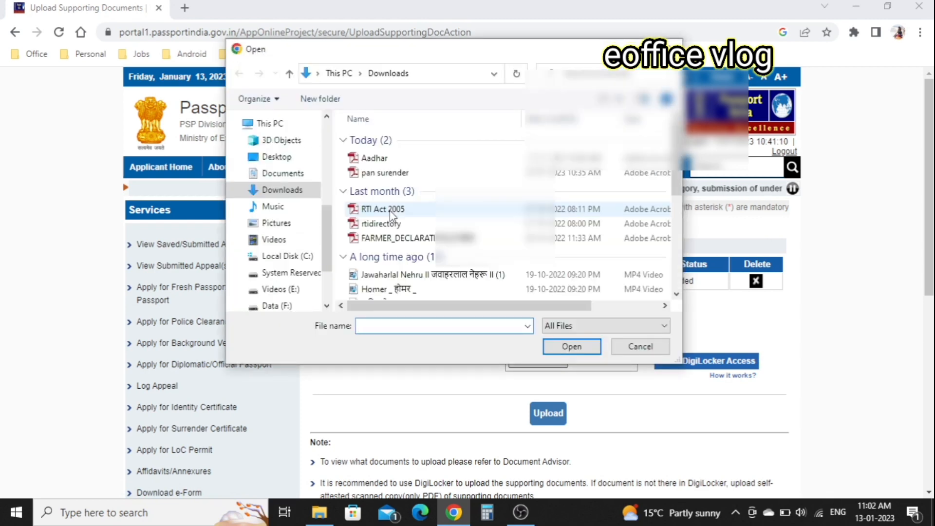
double_click(386, 173)
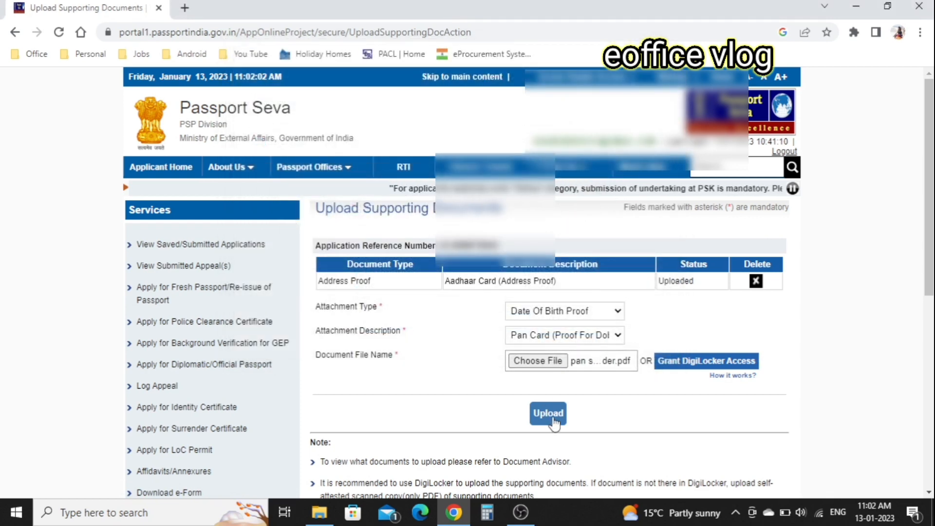
click(552, 418)
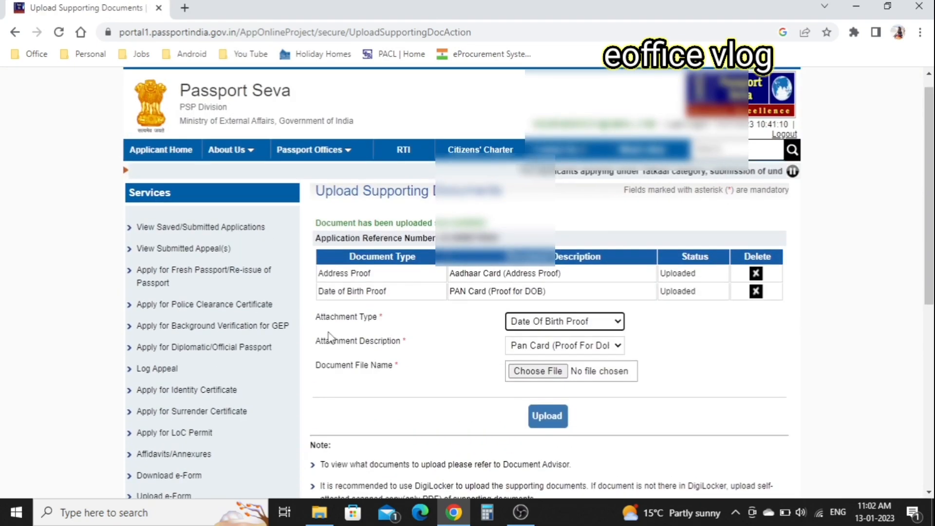
click(214, 227)
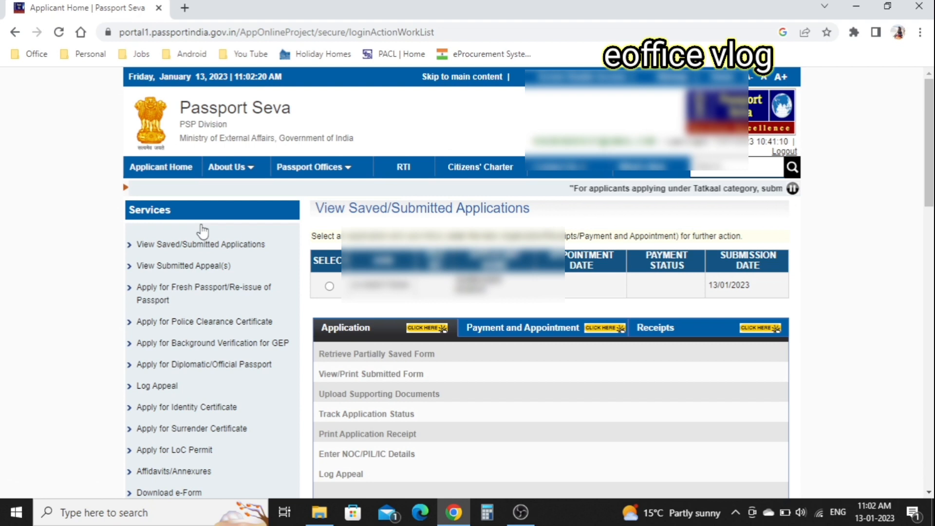
Select the submitted application and choose Identity Certificate under NOC/PIL/IC details.
click(330, 286)
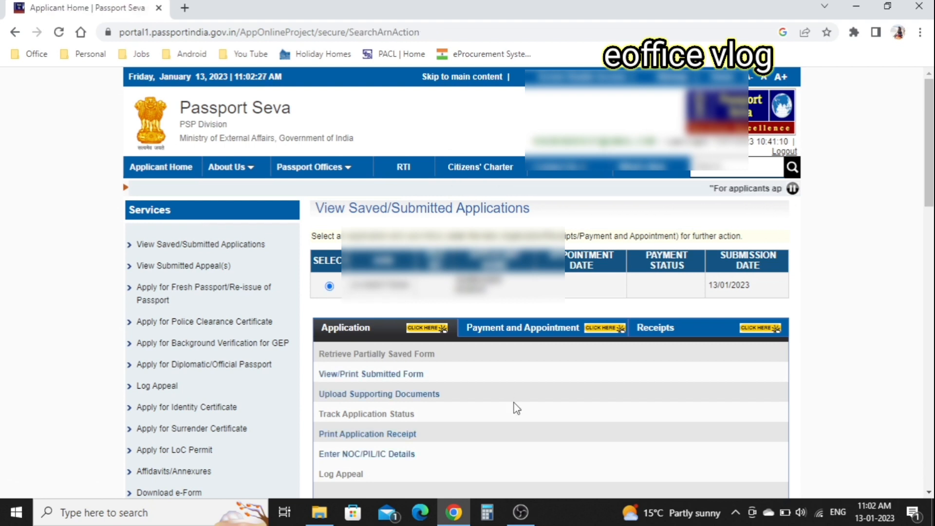
scroll(516, 408, down, 1)
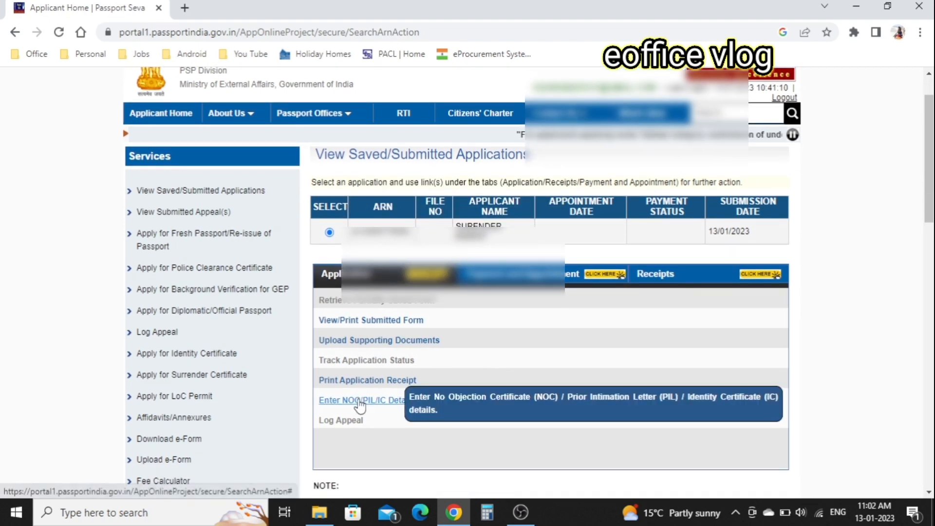
click(359, 404)
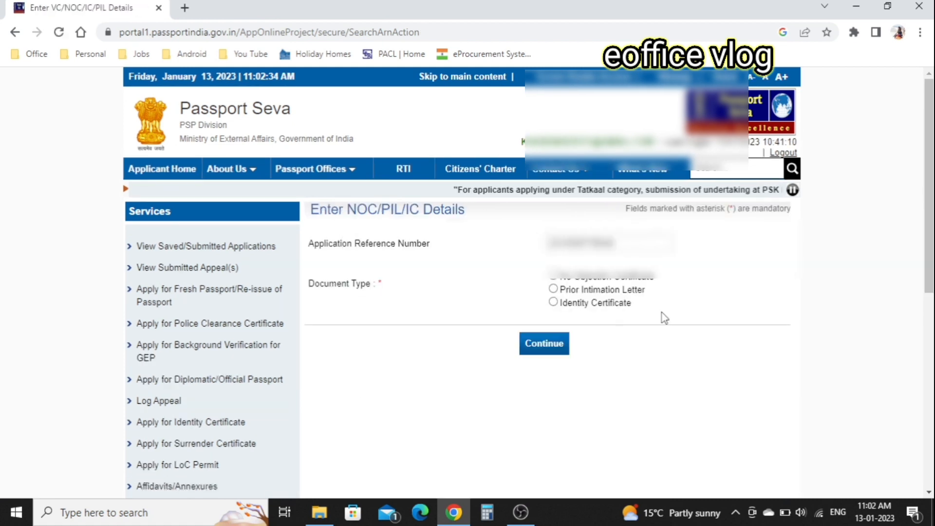
click(553, 302)
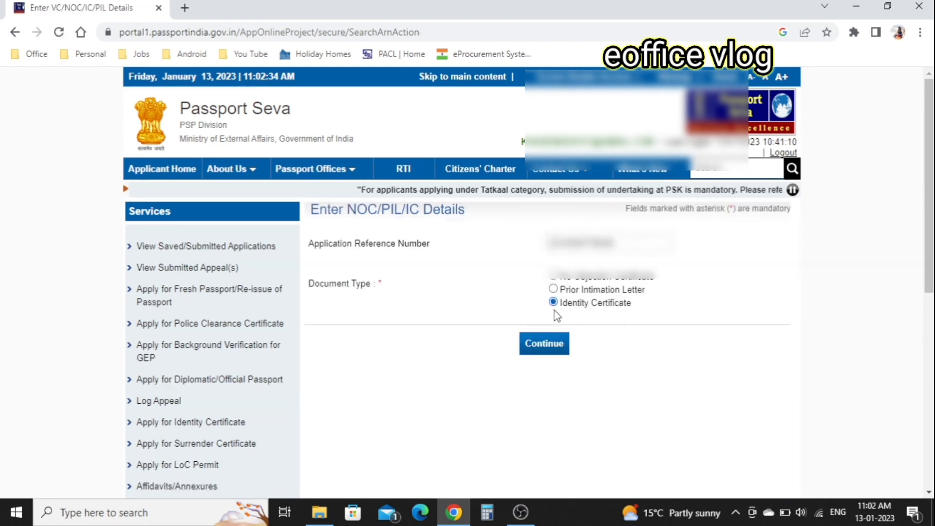
click(544, 345)
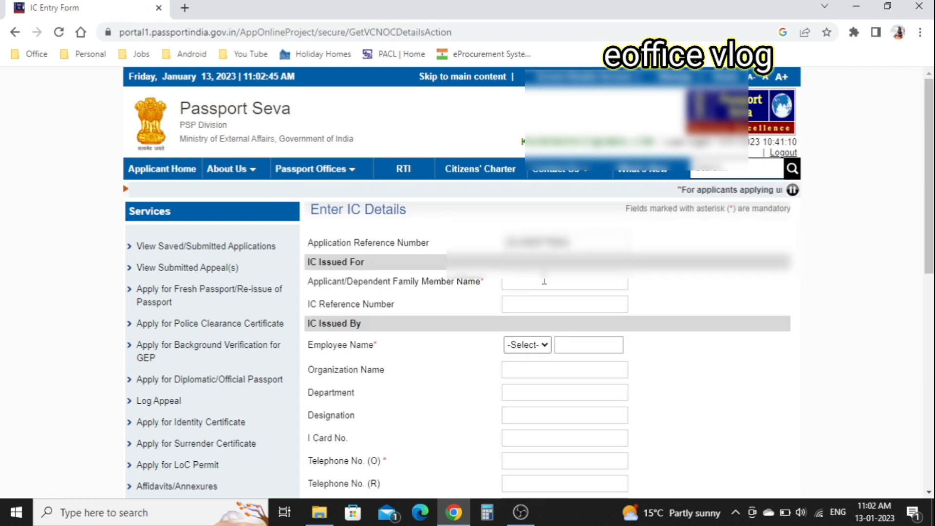
Scroll down through the Identity Certificate issuer details form.
scroll(668, 307, down, 2)
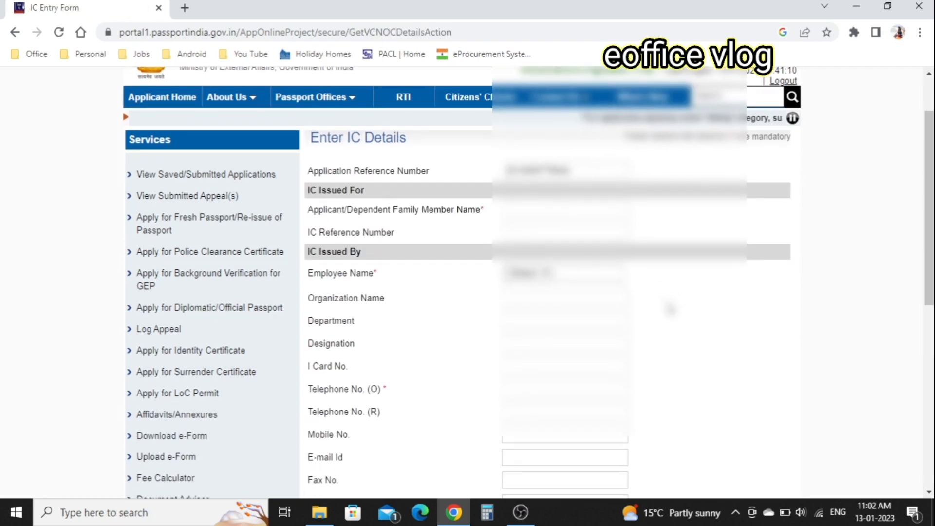
scroll(669, 308, down, 2)
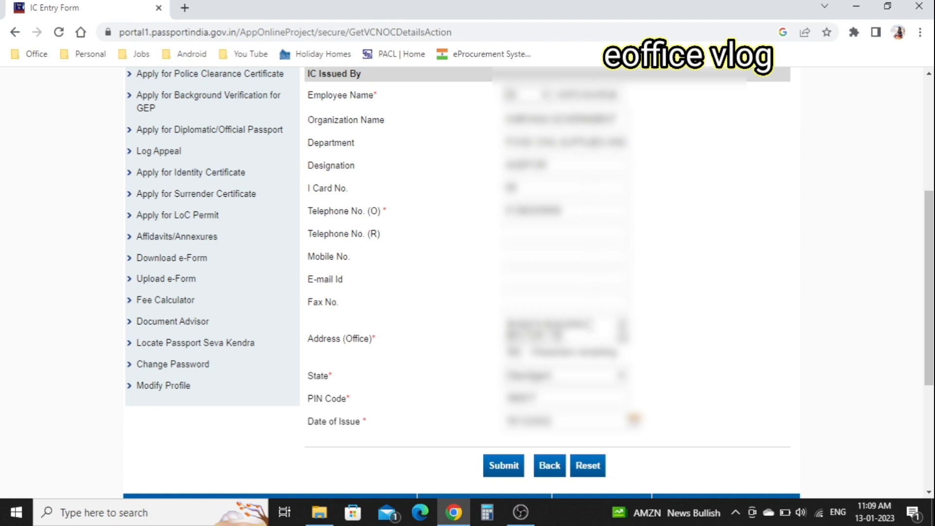
scroll(681, 405, down, 1)
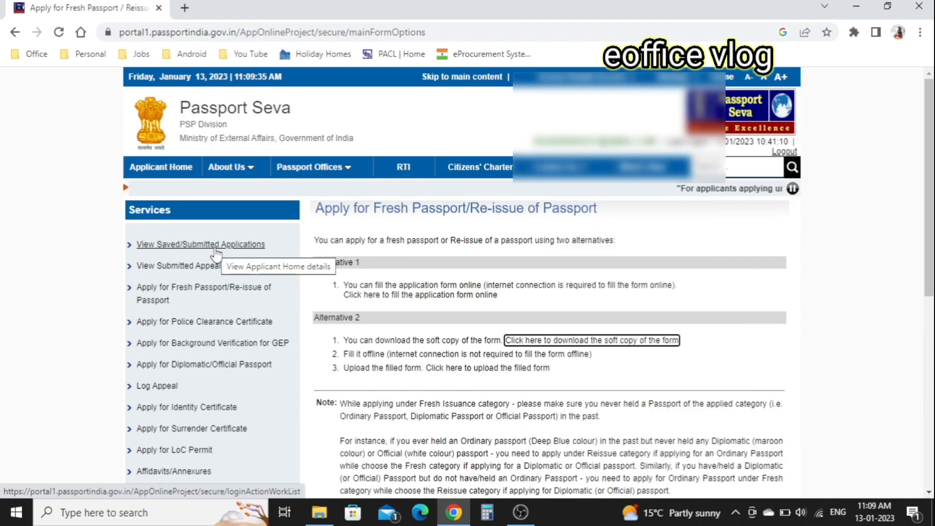
Select the submitted application in View Saved/Submitted Applications and show its Payment and Appointment actions.
click(213, 247)
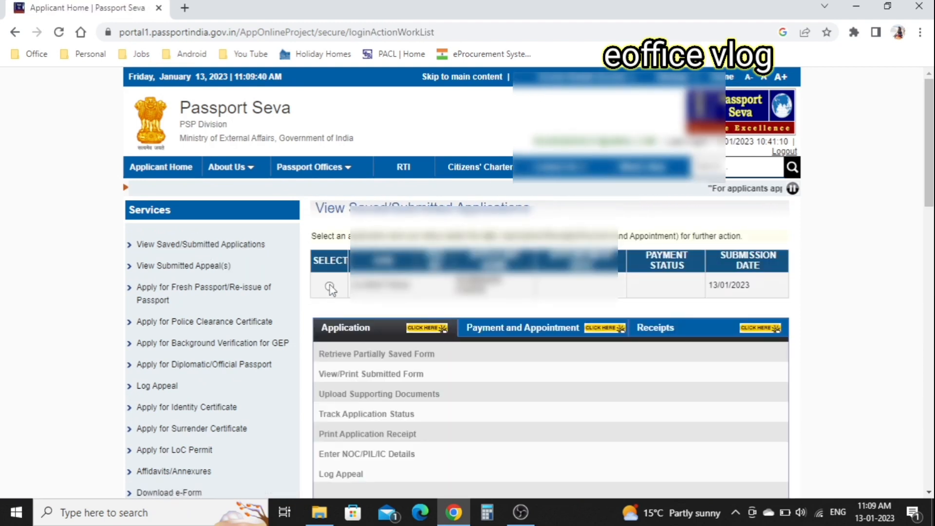
click(329, 288)
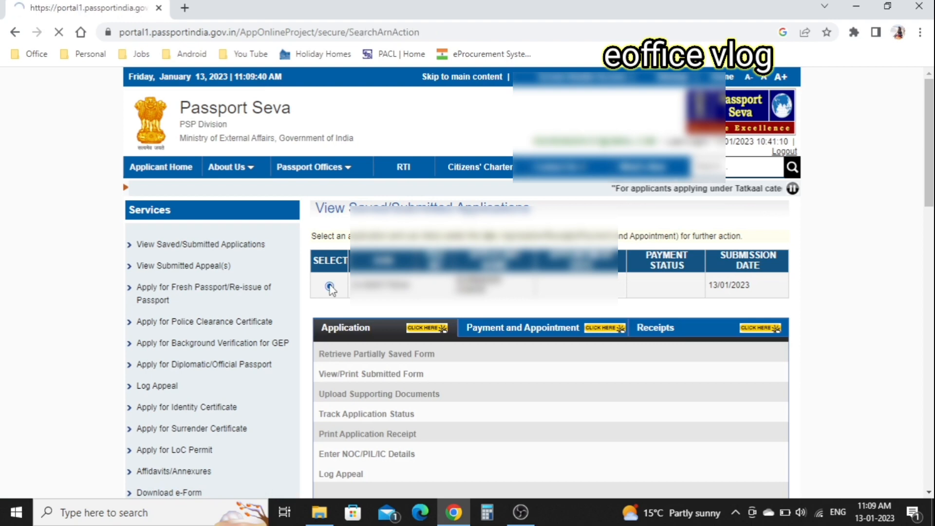
scroll(503, 413, down, 2)
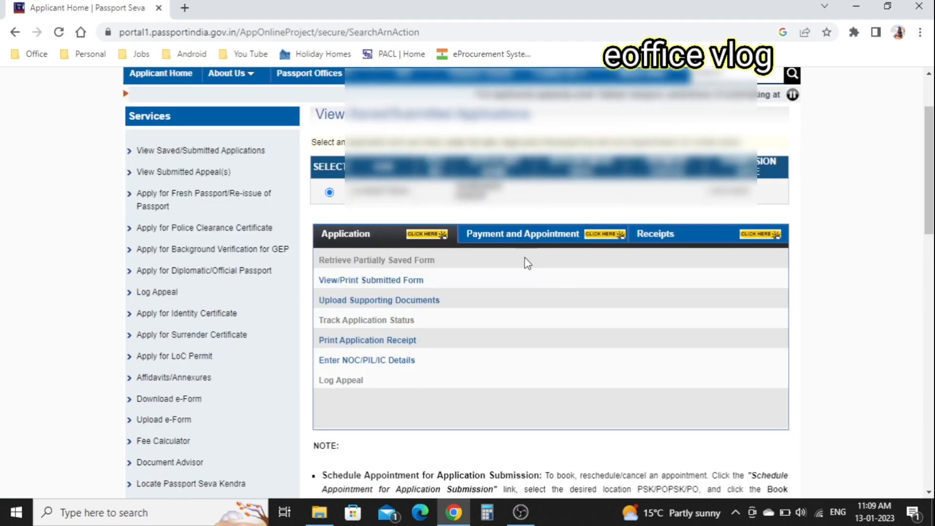
click(529, 245)
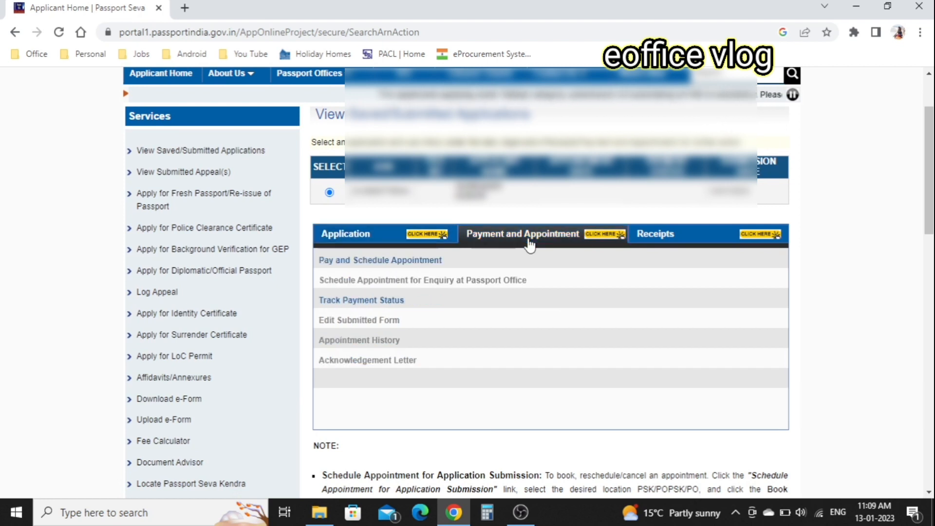
Choose online payment through State Bank MOPS and continue to appointment scheduling.
click(393, 261)
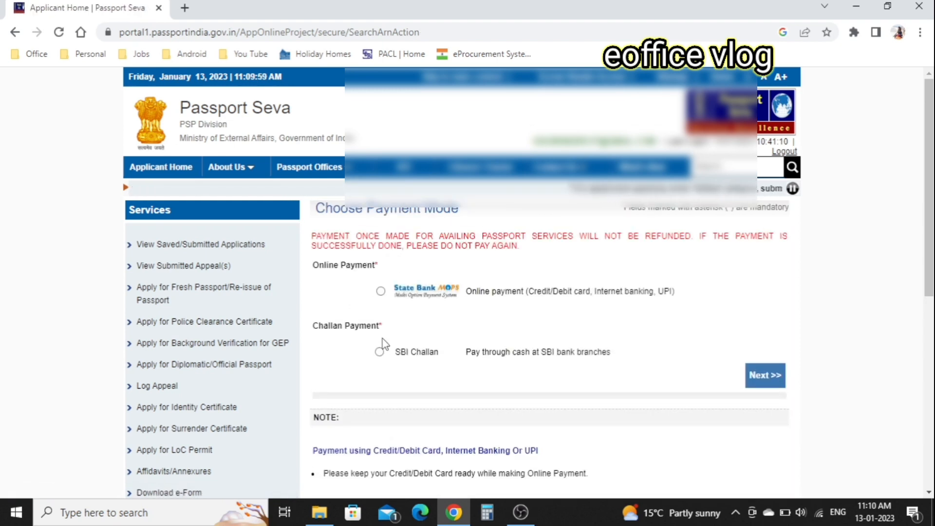
click(380, 291)
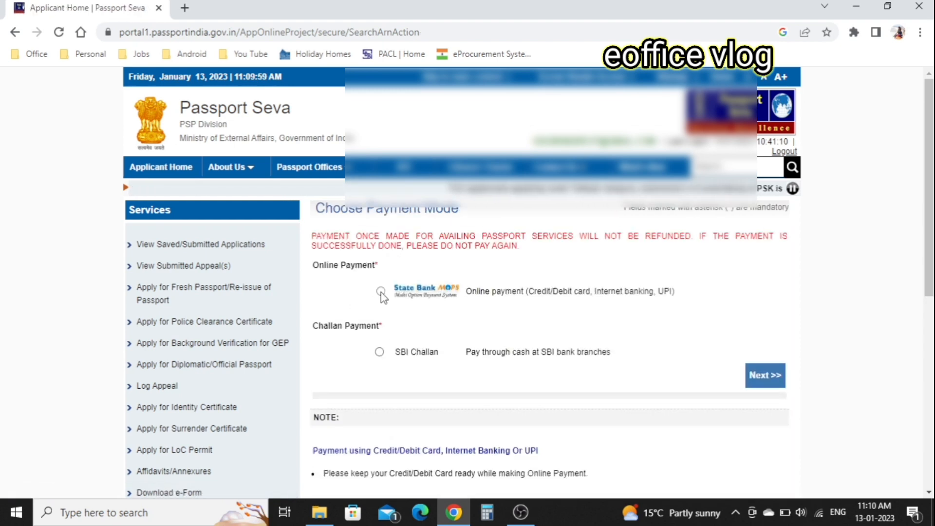
click(765, 377)
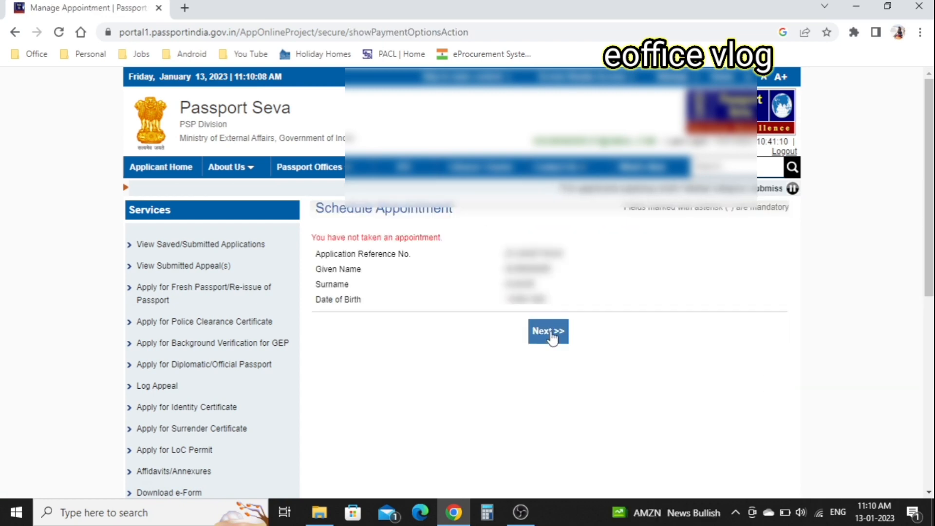
click(549, 332)
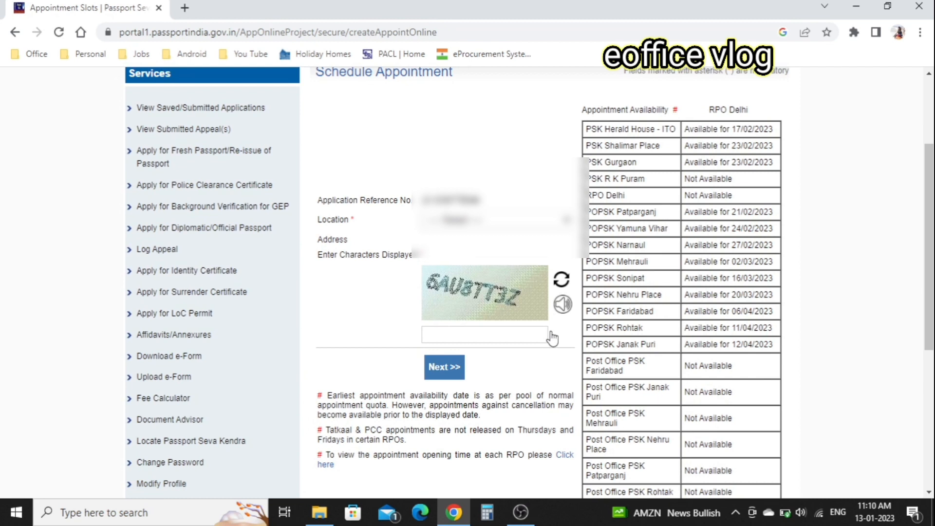
Select POPSK Rohtak as the appointment location and enter the displayed captcha.
click(566, 223)
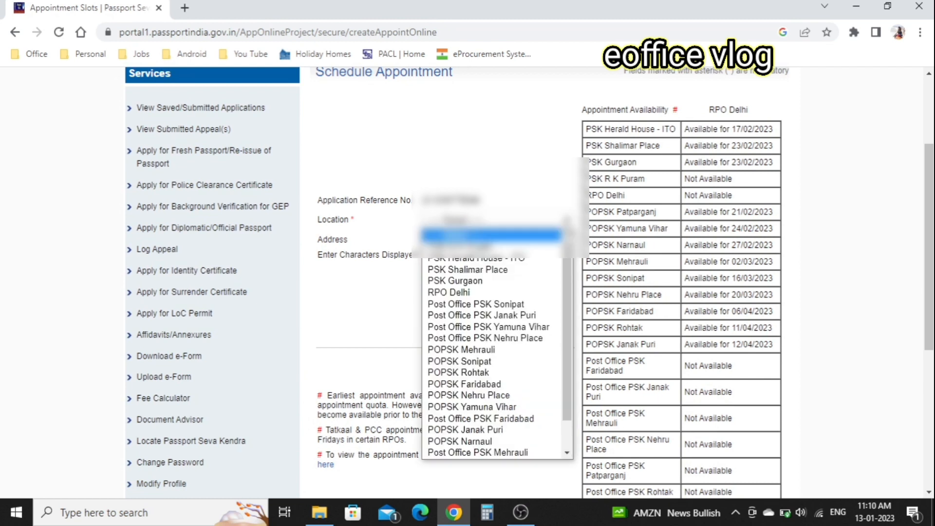
click(489, 373)
click(491, 340)
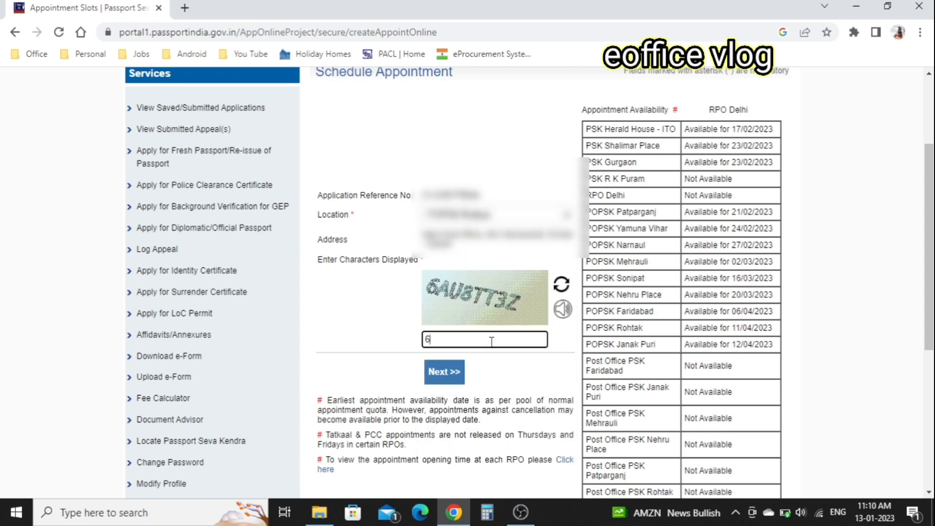
text(6AU8TT3Z)
click(447, 365)
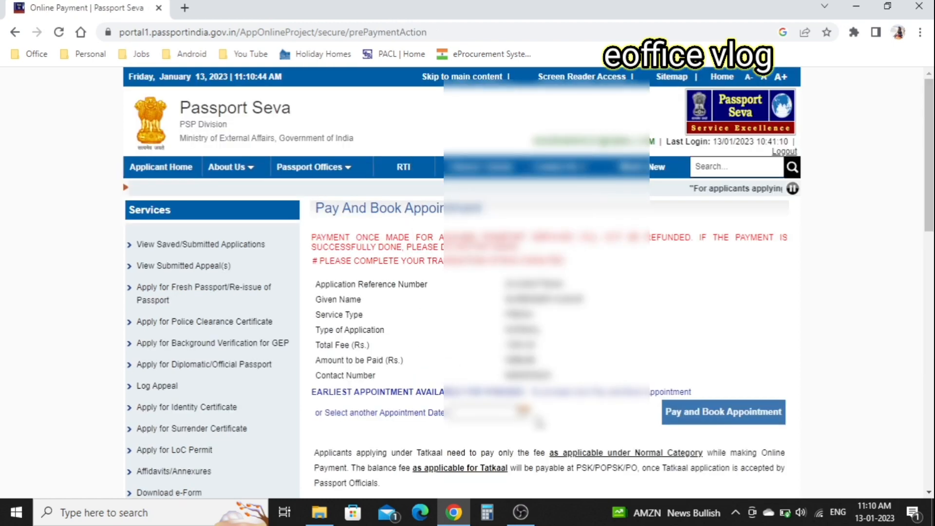
Pick an appointment date, choose Pay and Book Appointment, and accept the payment caution.
click(523, 412)
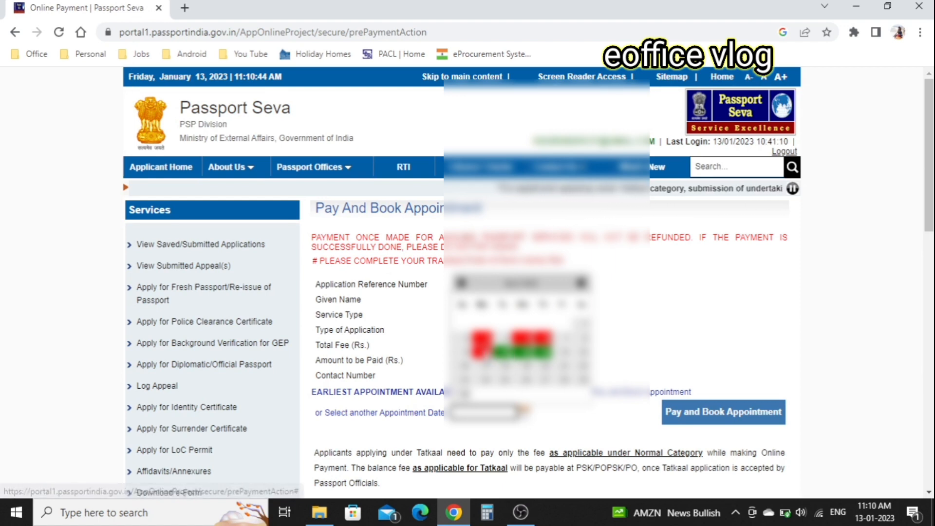
click(504, 353)
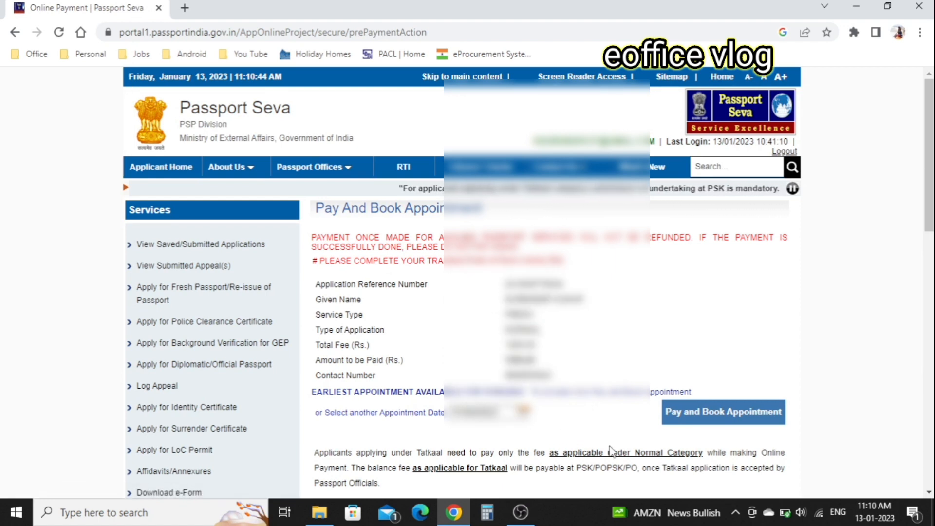
click(737, 422)
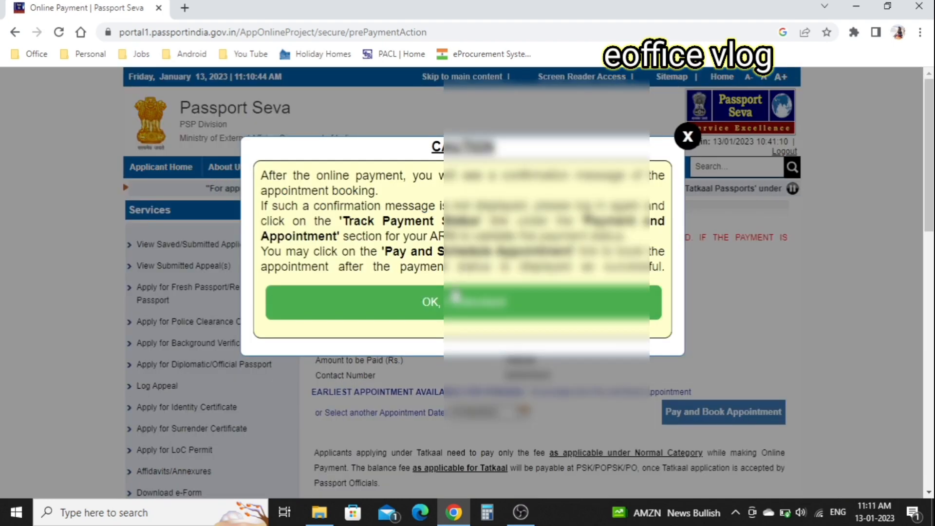
click(443, 307)
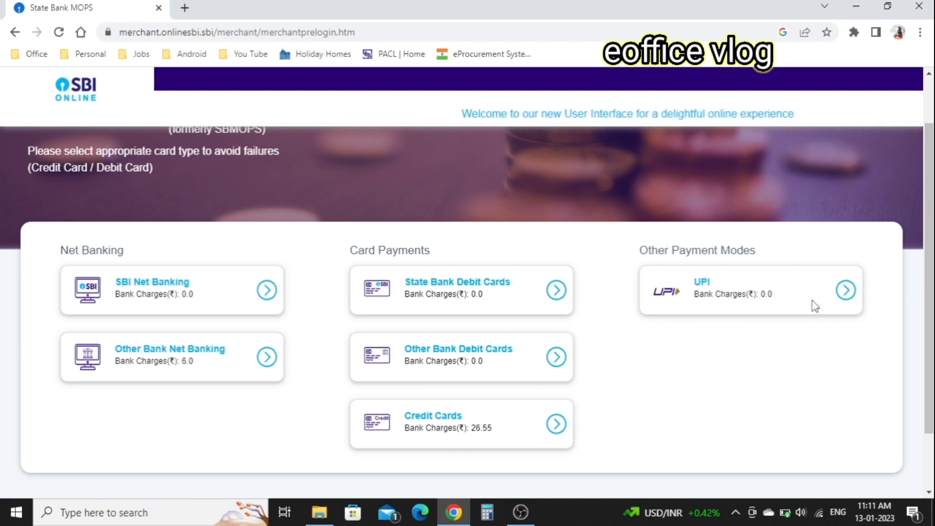
Pay the passport fee by SBI UPI QR code and acknowledge the Success alert.
click(845, 292)
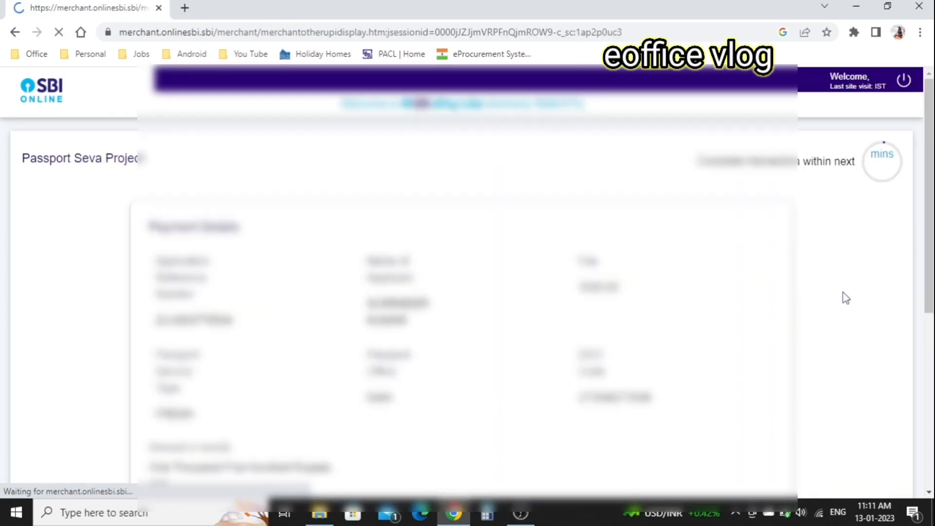
scroll(663, 348, down, 5)
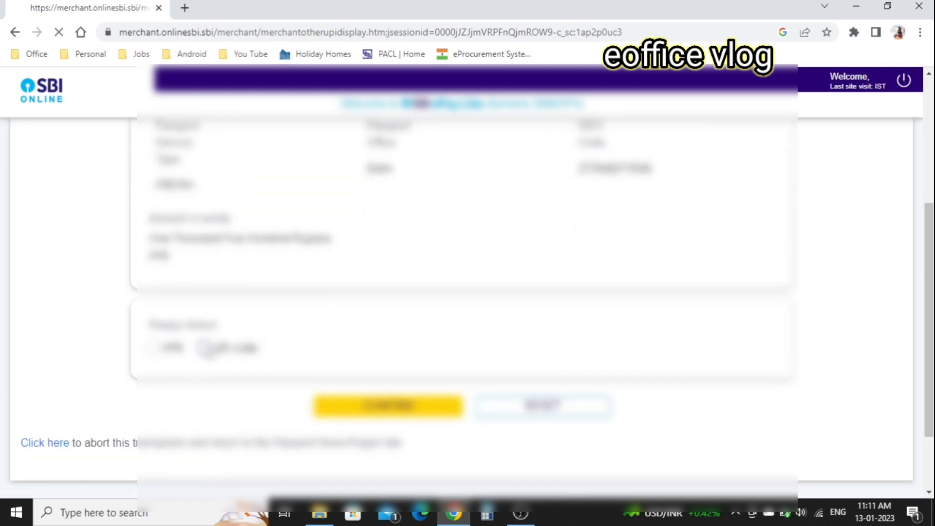
click(207, 348)
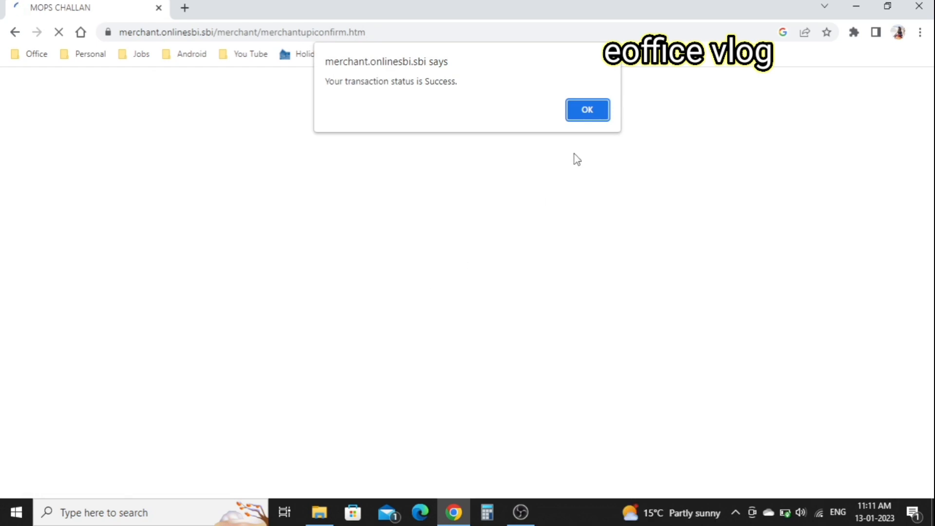
click(587, 110)
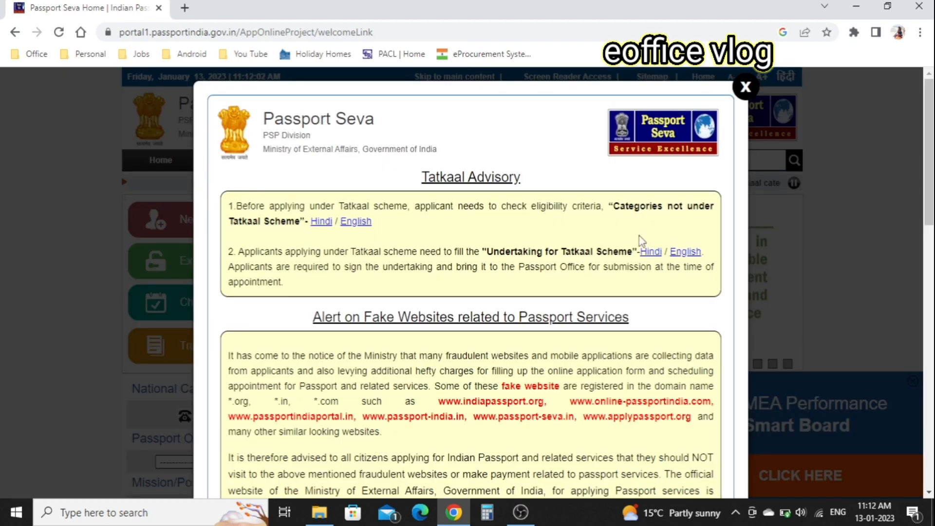
Dismiss the Tatkaal Advisory, log in, and check the submitted application's payment status.
click(745, 87)
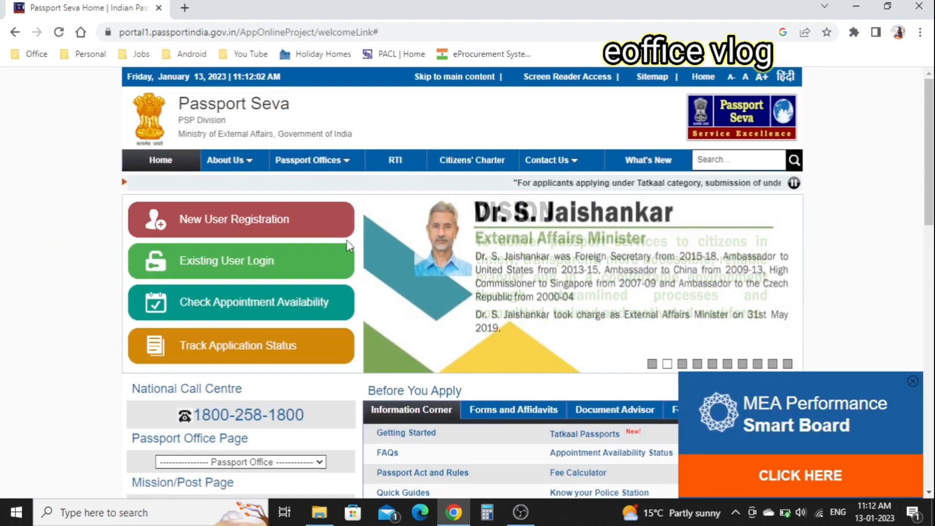
click(244, 271)
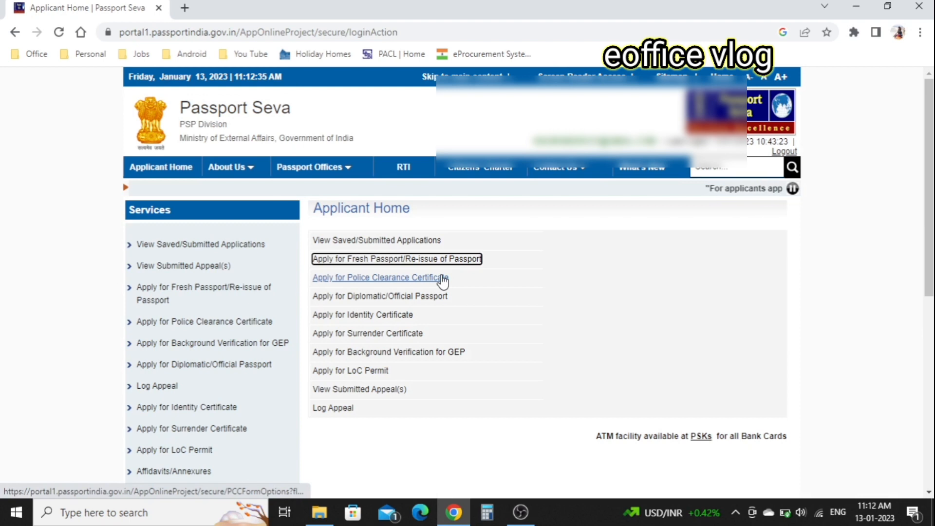
click(387, 248)
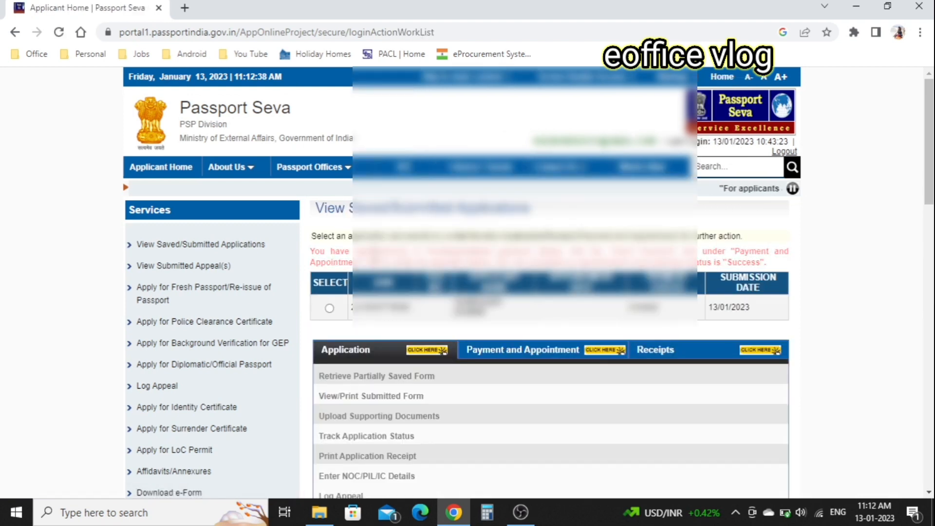
click(329, 308)
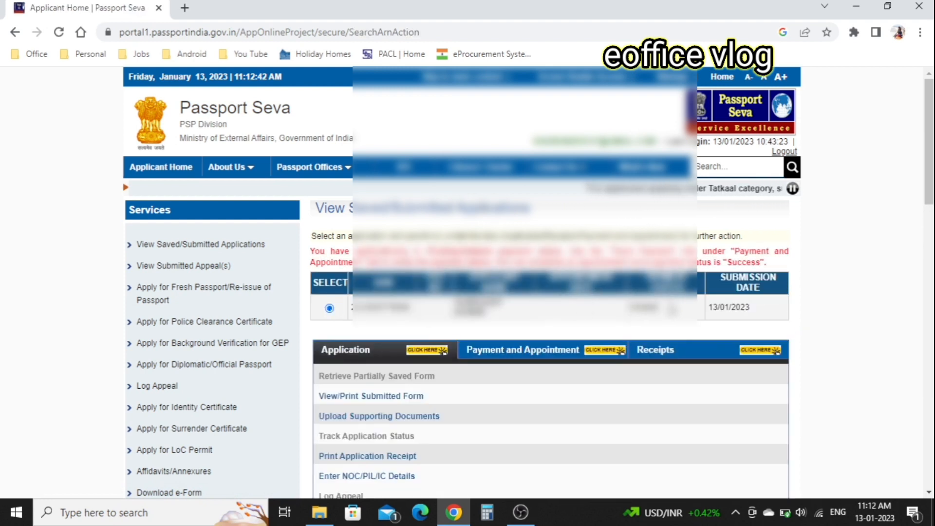
scroll(468, 282, down, 1)
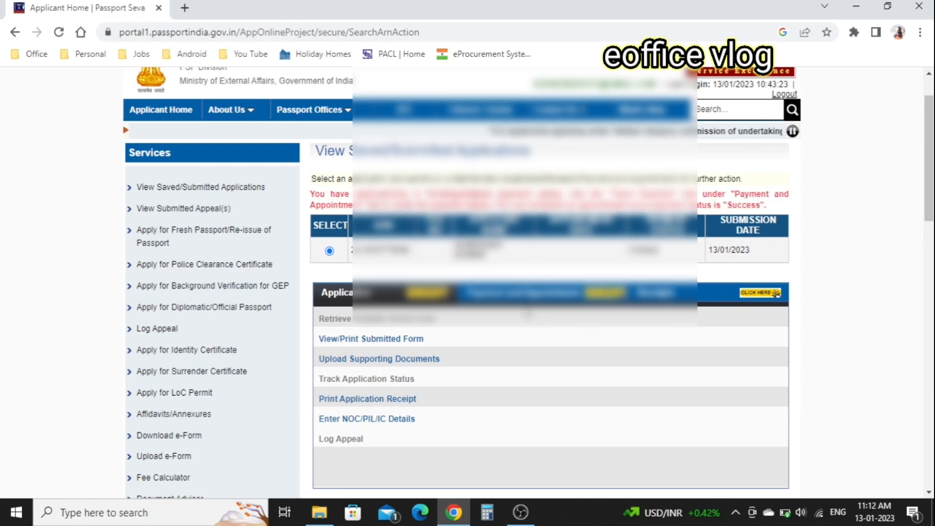
click(523, 296)
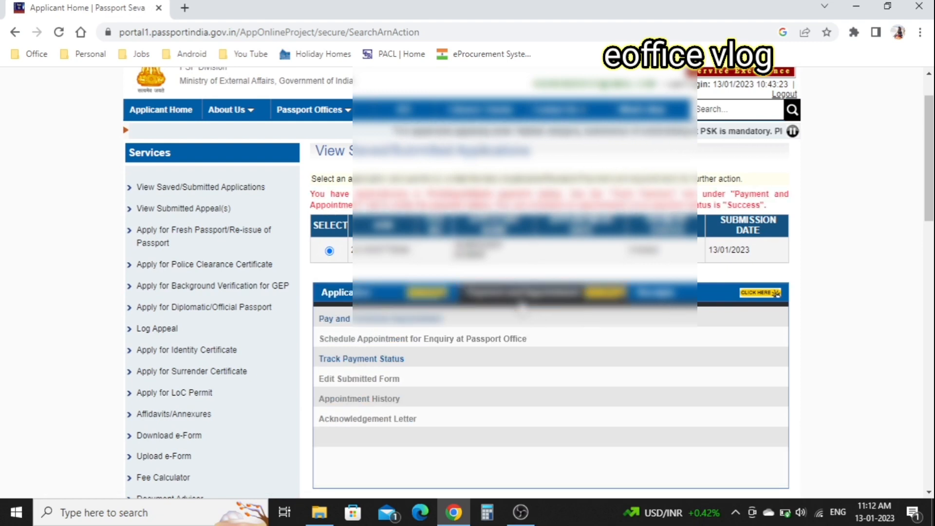
click(381, 359)
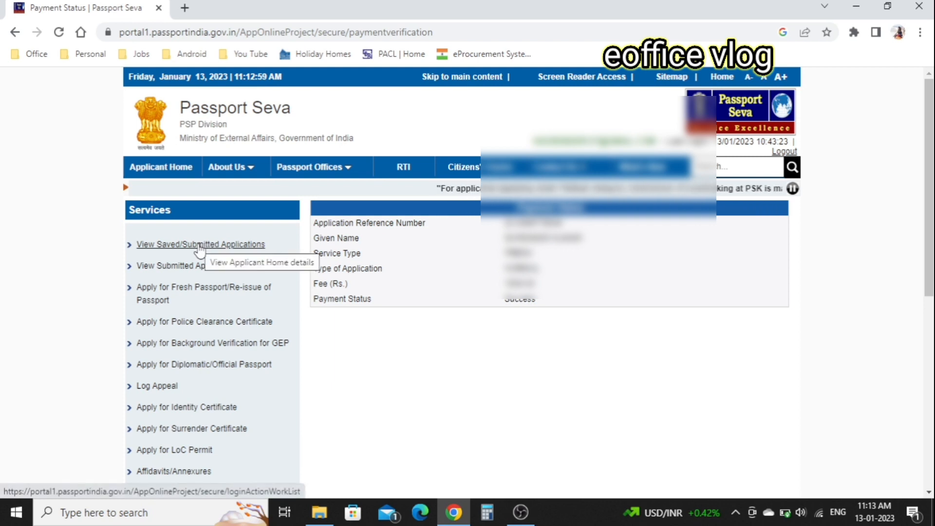
Return to the submitted applications list and start Pay and Schedule Appointment.
click(200, 245)
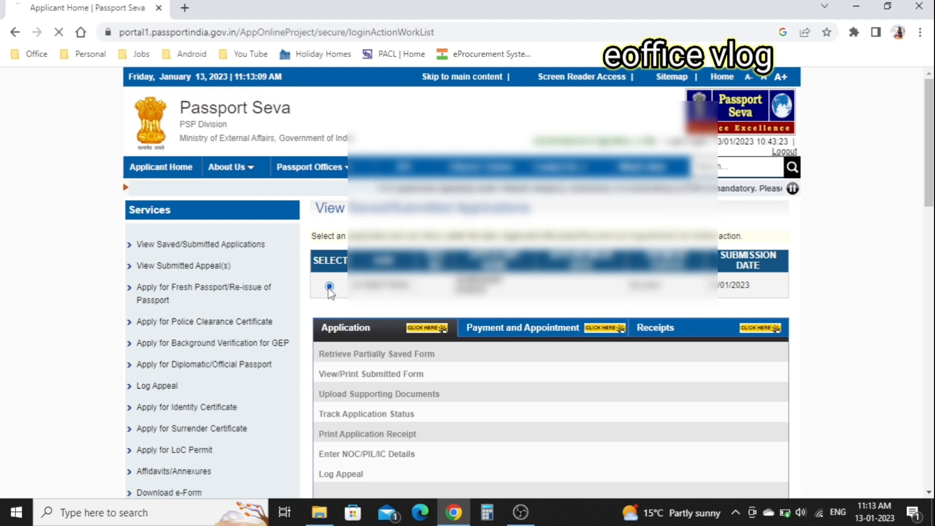
scroll(534, 323, down, 1)
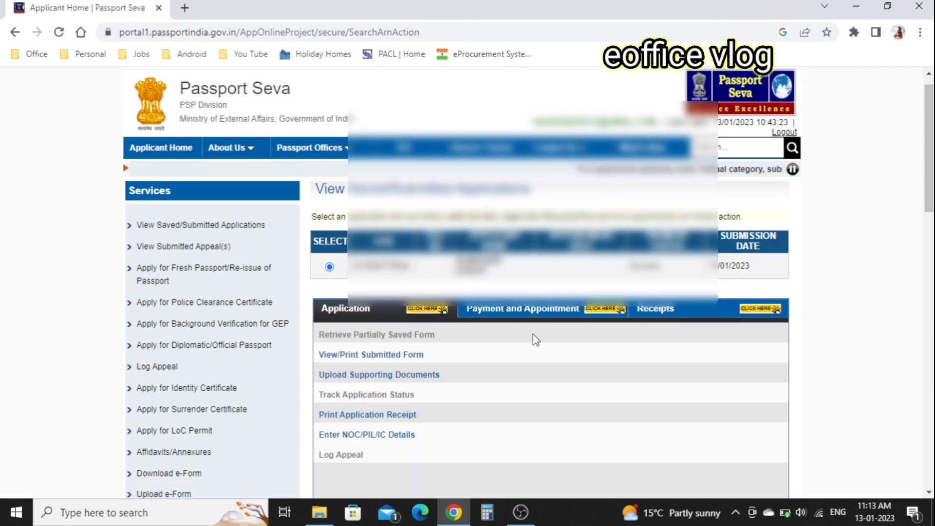
click(535, 320)
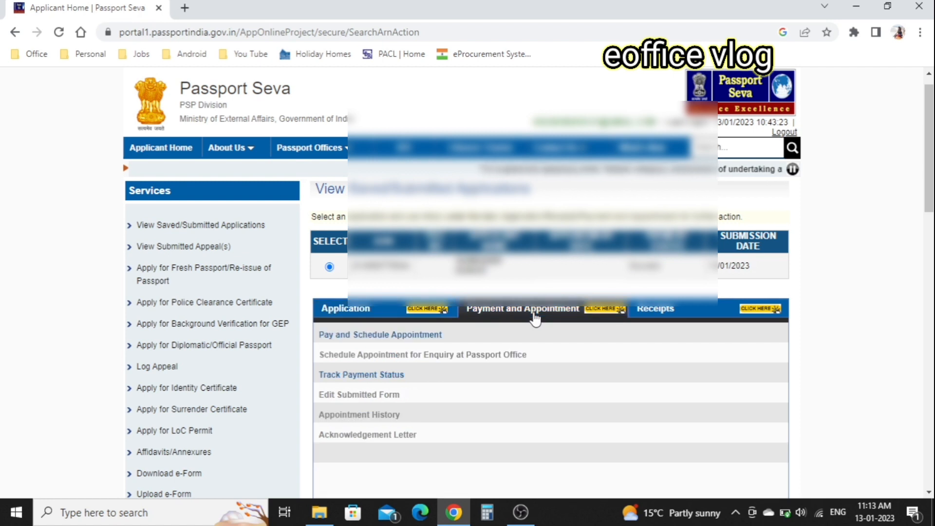
click(396, 336)
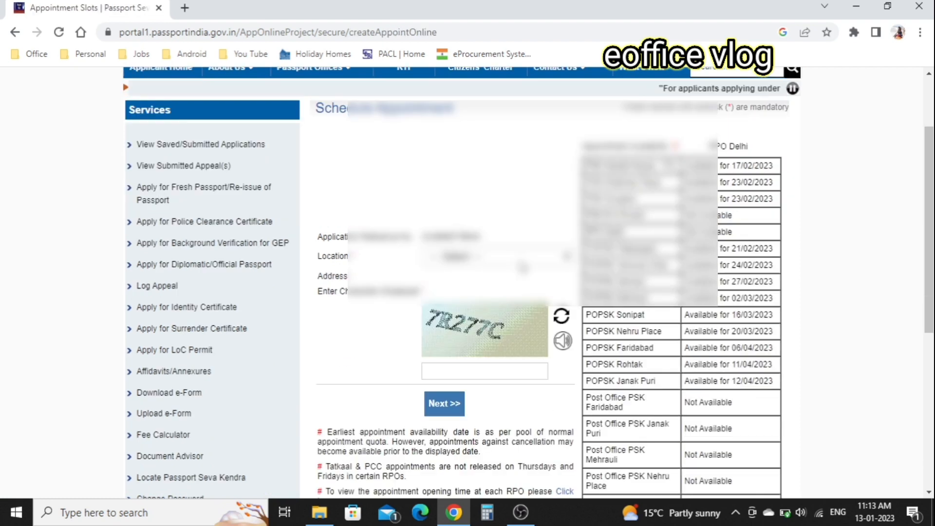
Pick the appointment location, enter the captcha, choose available date 11, and book the slot.
click(522, 267)
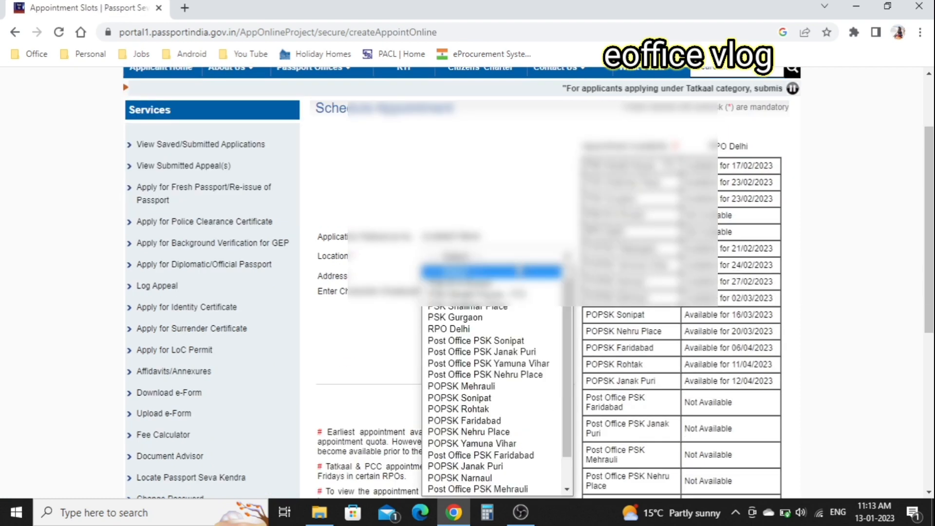
click(480, 404)
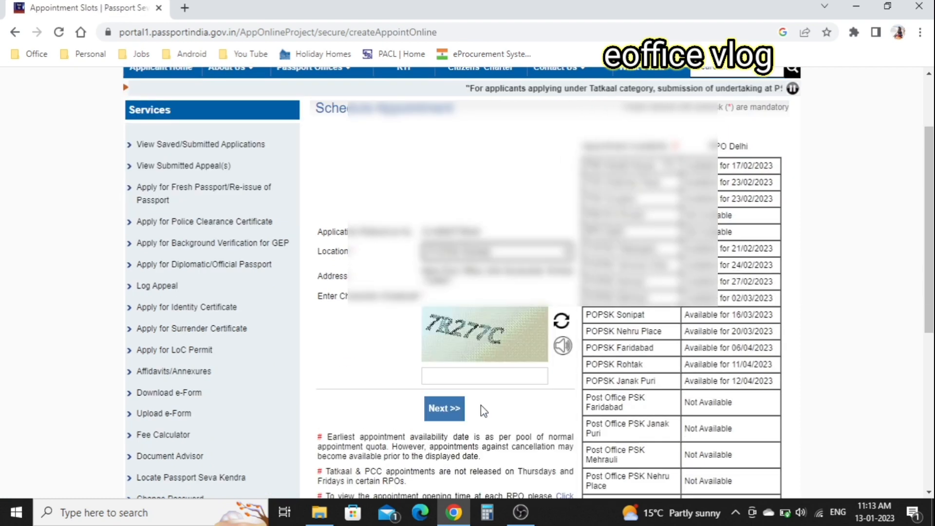
scroll(479, 342, down, 1)
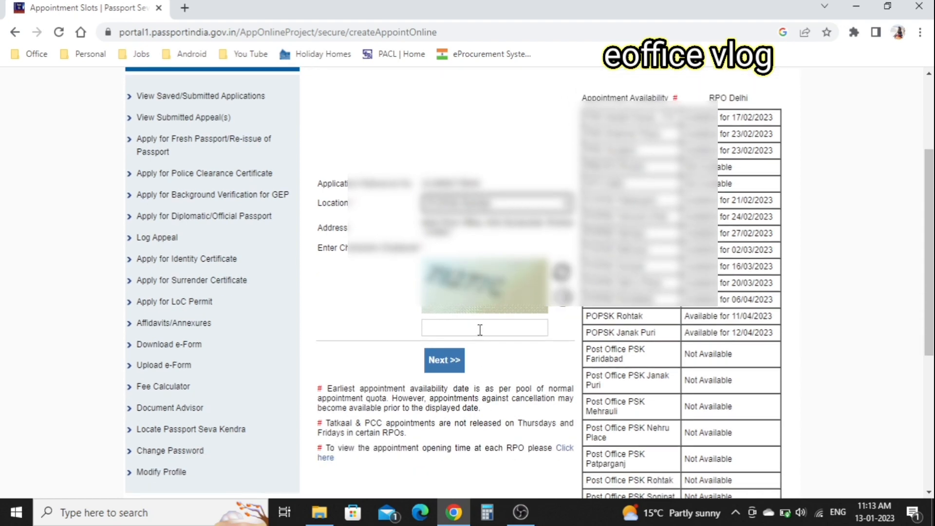
click(480, 329)
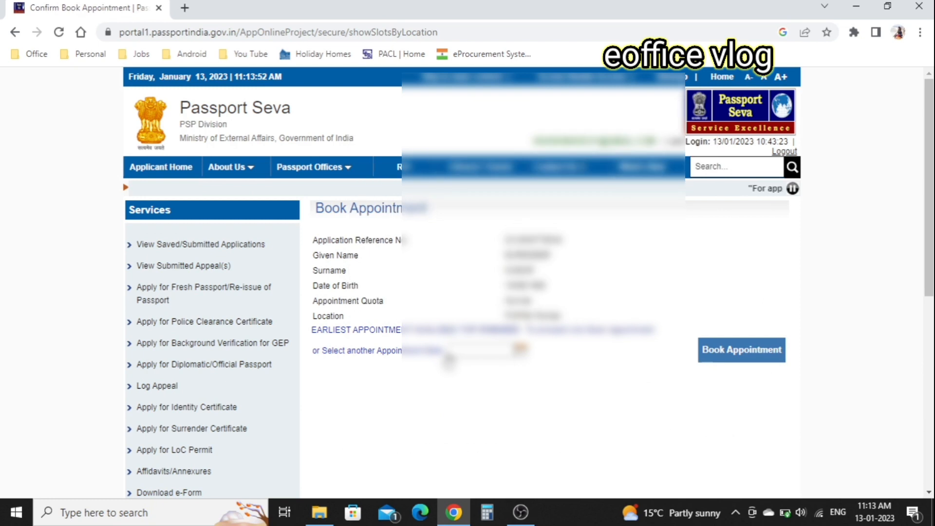
click(519, 349)
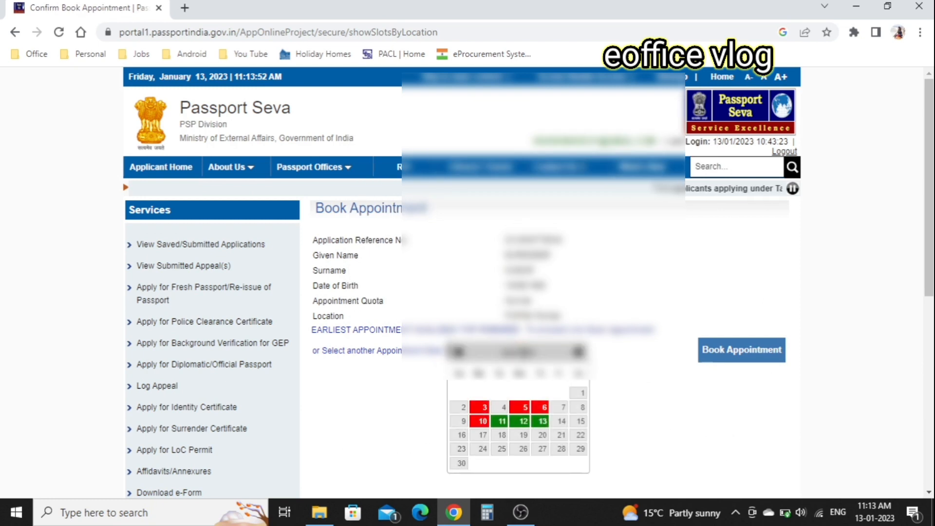
click(497, 425)
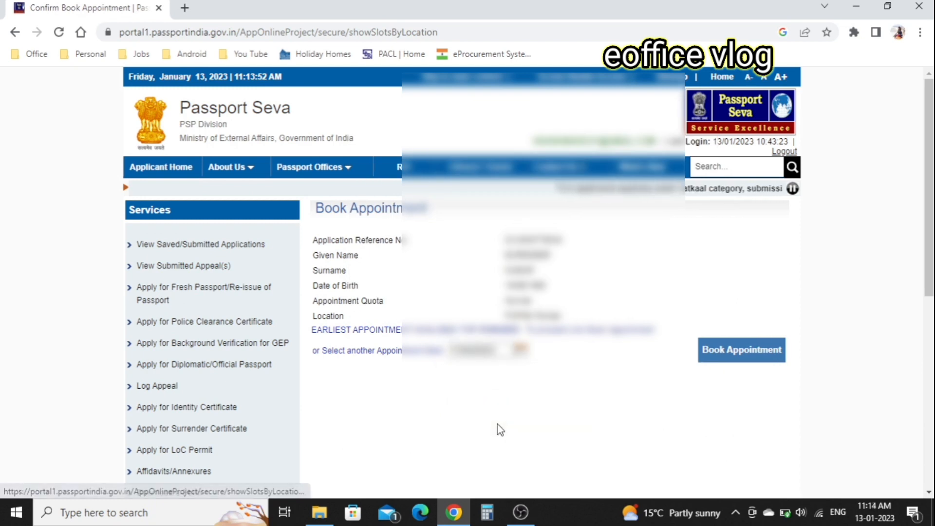
click(758, 353)
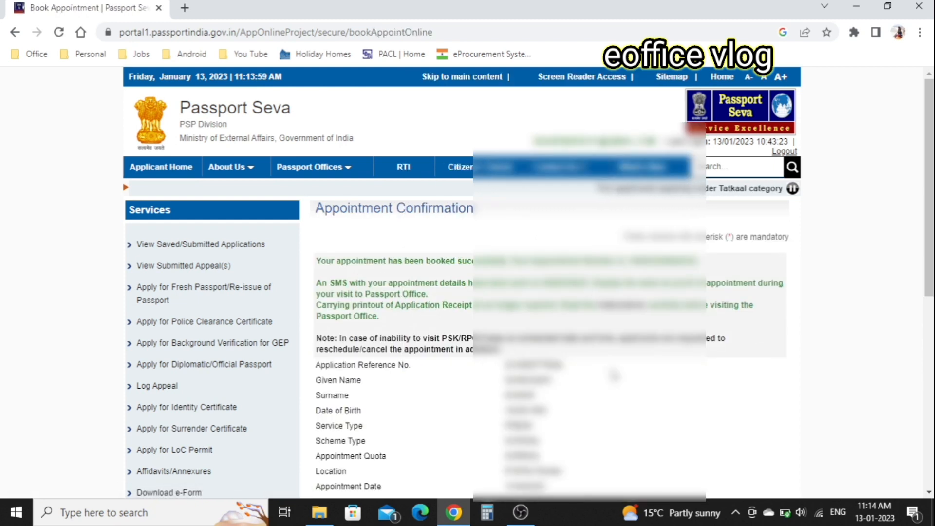
scroll(614, 374, down, 2)
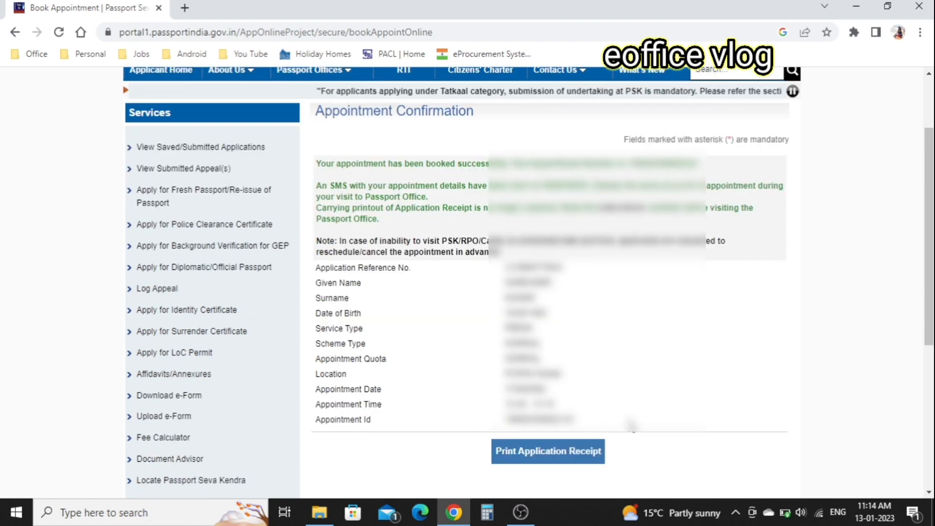